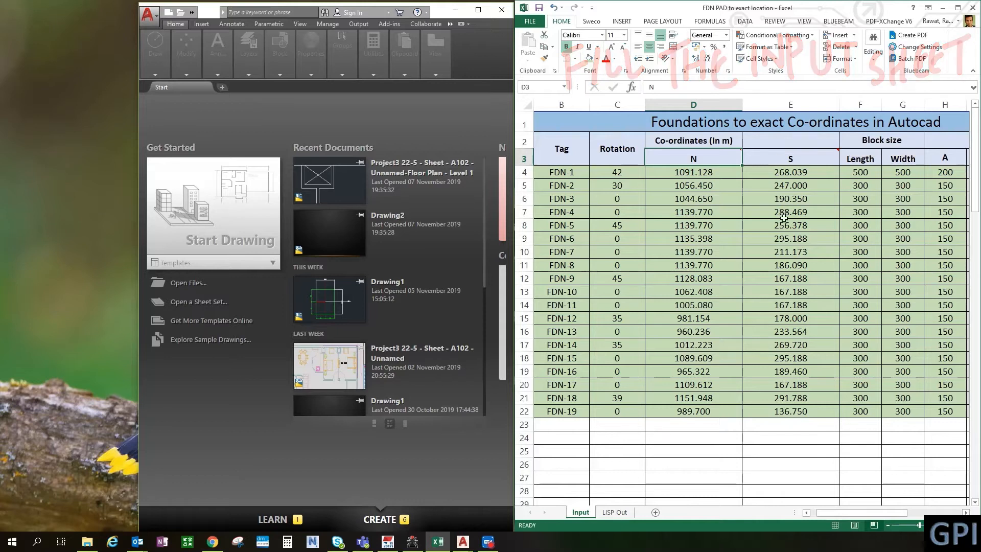
Step: Examine the Input sheet's foundation data, text height and centre line extension settings, and the dimension and coordinate diagrams
left_click_drag(822, 512, 894, 507)
scroll(776, 319, "down", 1)
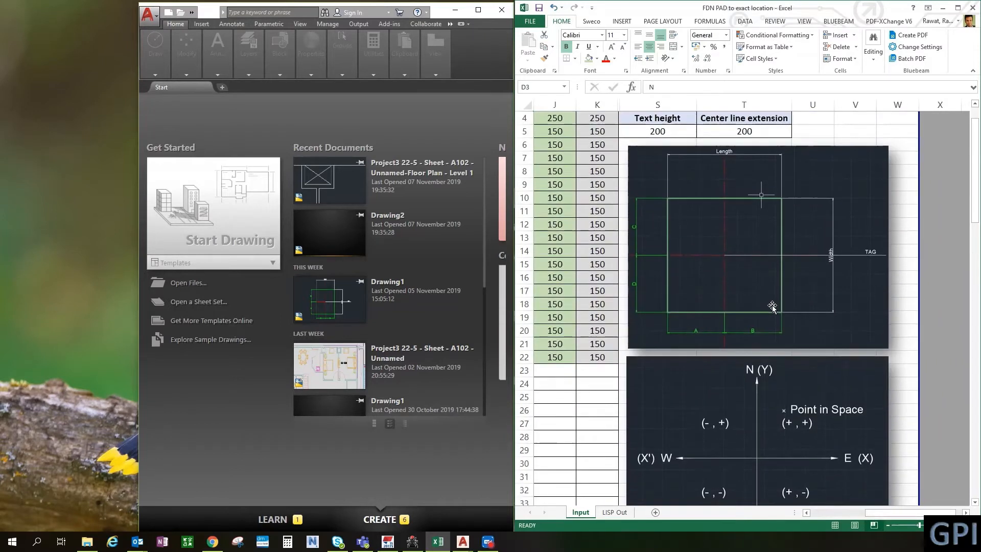
scroll(724, 229, "down", 2)
scroll(730, 229, "up", 2)
scroll(735, 229, "down", 1)
scroll(736, 229, "down", 1)
scroll(713, 416, "down", 1)
scroll(715, 408, "up", 4)
left_click_drag(894, 518, 839, 518)
Step: Switch to AutoCAD, start a new drawing and open the text window showing the command history
left_click(459, 262)
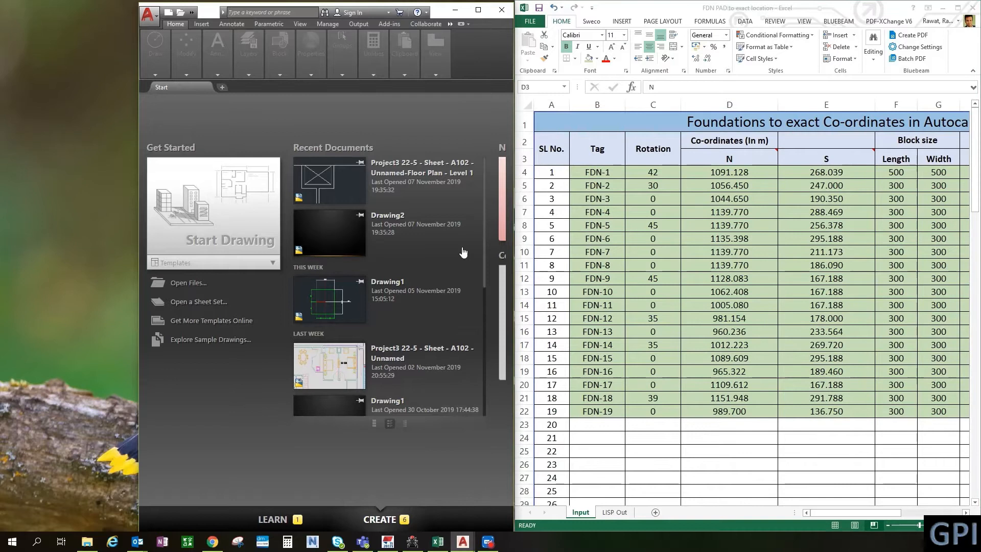
left_click(207, 205)
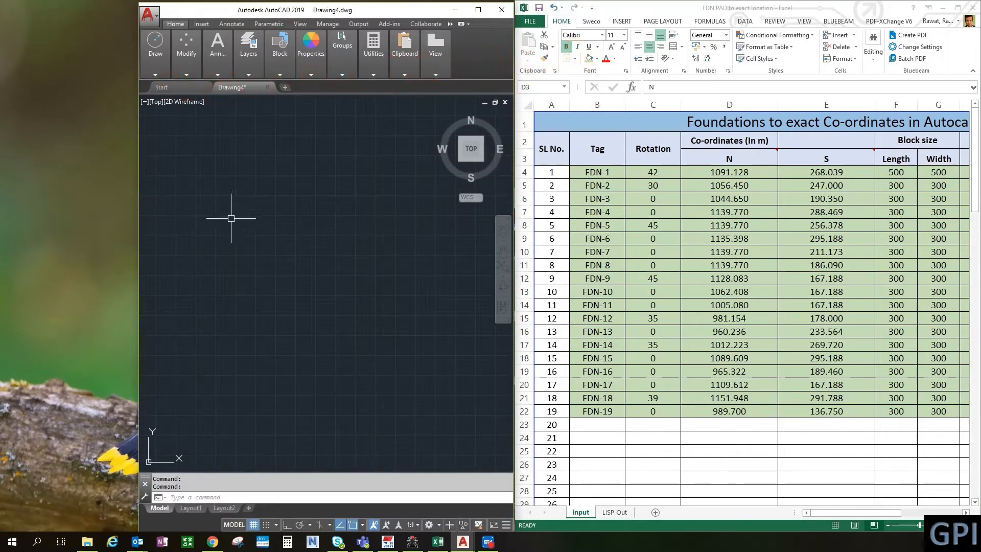
key("F2")
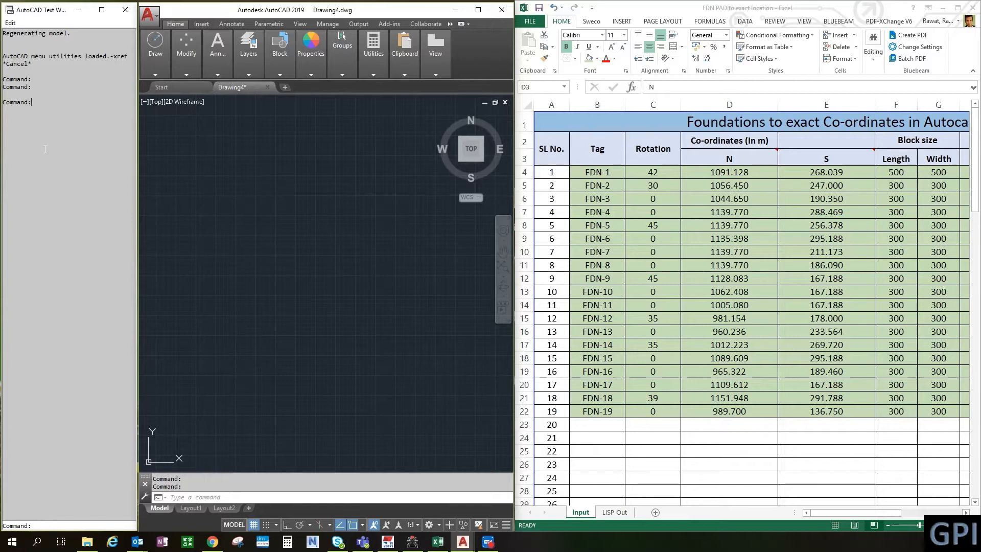
left_click(370, 206)
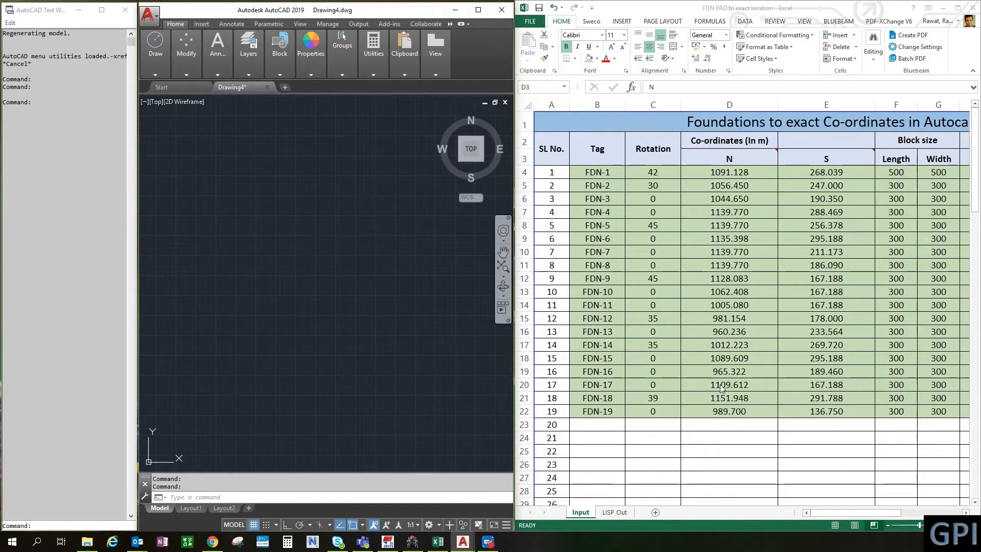
Step: Switch to the Excel Input sheet and set the rotation of FDN-1 to 45
left_click(726, 437)
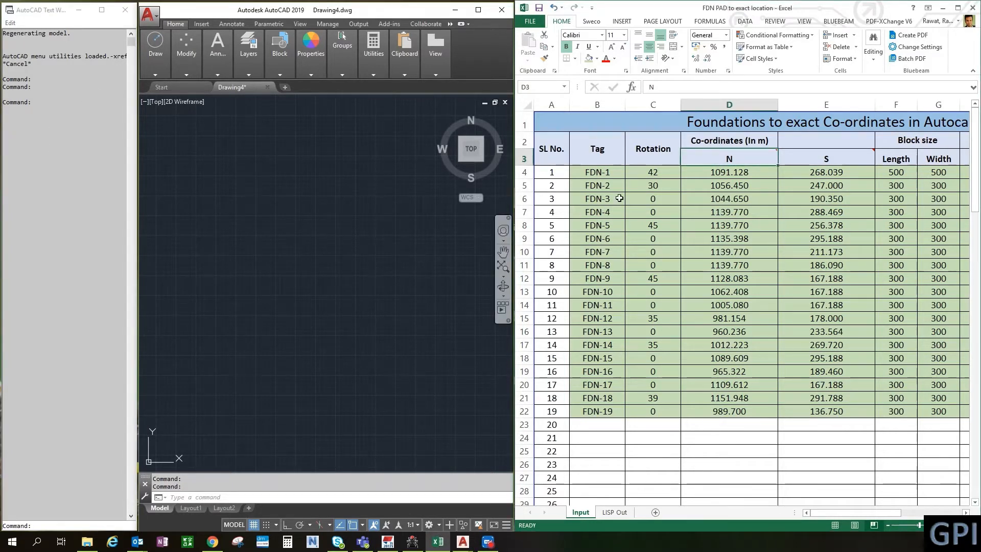
left_click(654, 172)
left_click(655, 187)
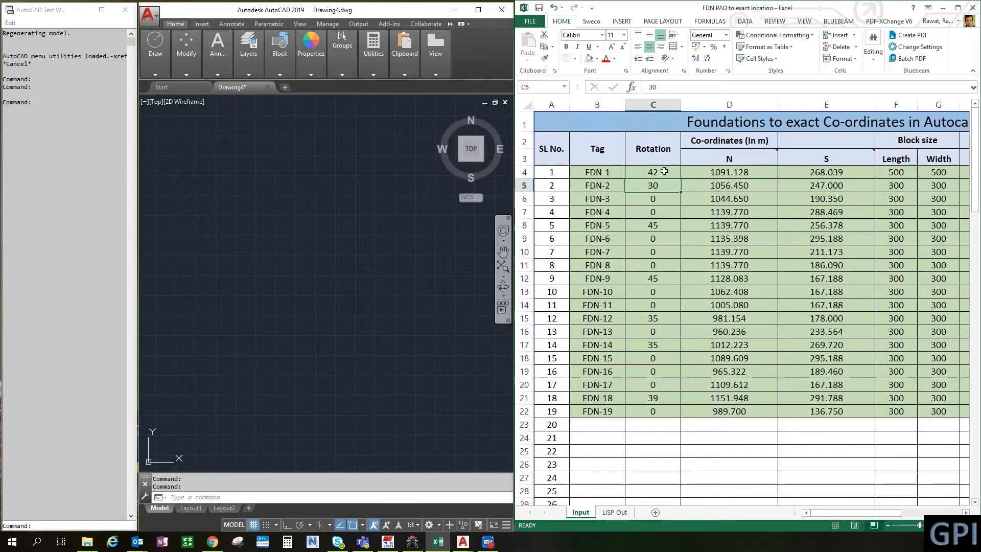
left_click(664, 172)
type("45")
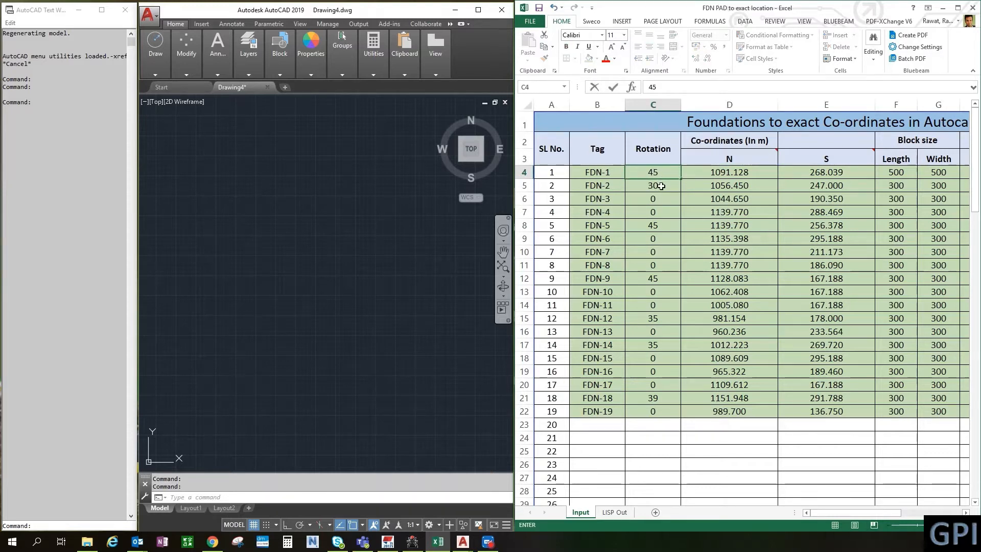
Step: Set the rotation of FDN-2 to 25 and of FDN-4 to 30
left_click(661, 187)
type("025")
key("BackSpace")
key("BackSpace")
key("BackSpace")
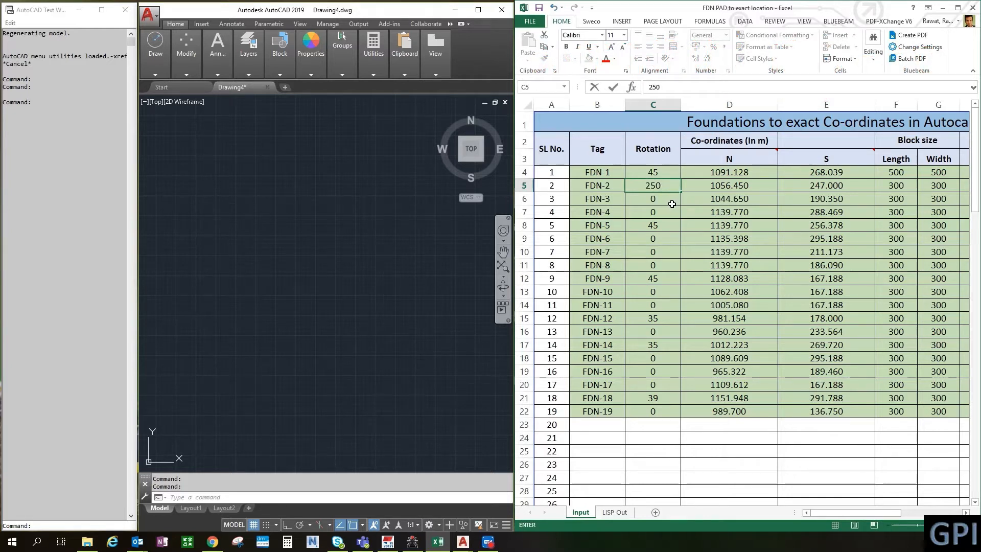
left_click(671, 203)
left_click(664, 186)
left_click(667, 214)
type("30")
key("Return")
left_click(679, 451)
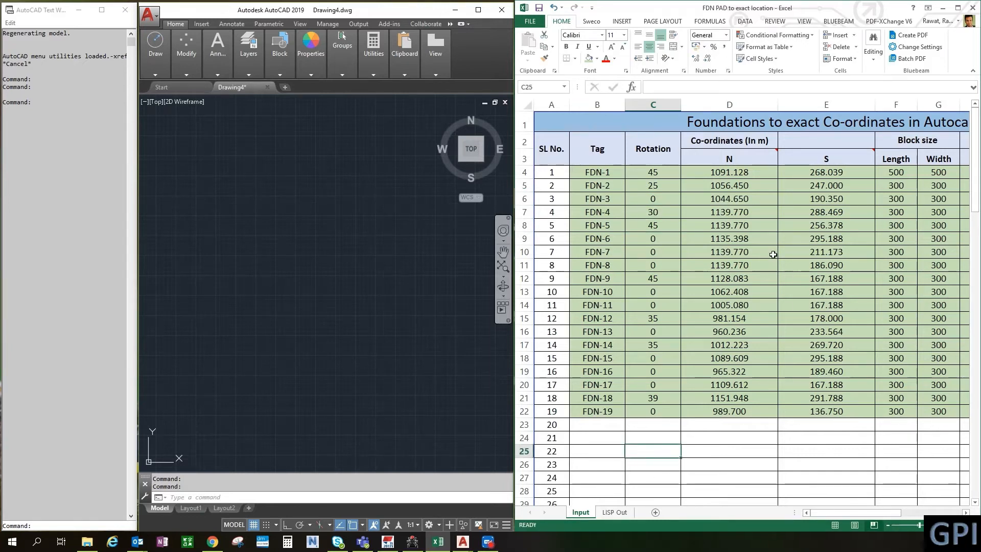
left_click(700, 444)
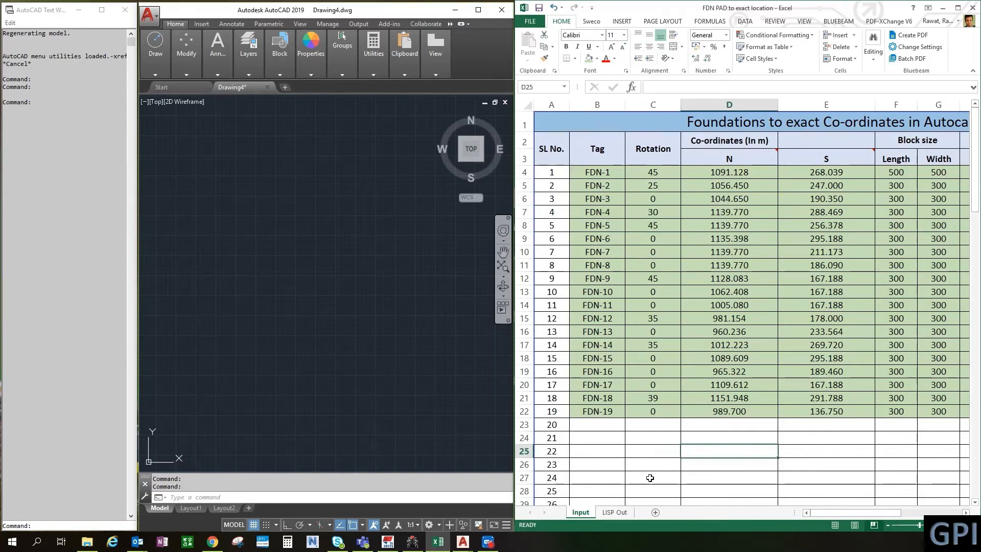
Step: Copy the entire contents of the LISP Out sheet
left_click(614, 511)
left_click(706, 258)
left_click_drag(823, 513, 829, 512)
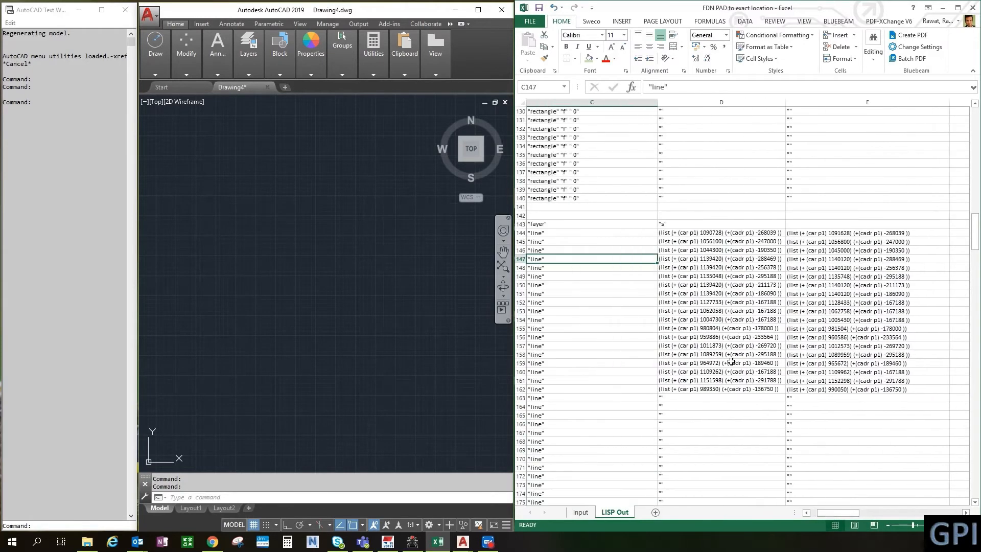
scroll(730, 361, "up", 20)
middle_click_drag(796, 357, 638, 318)
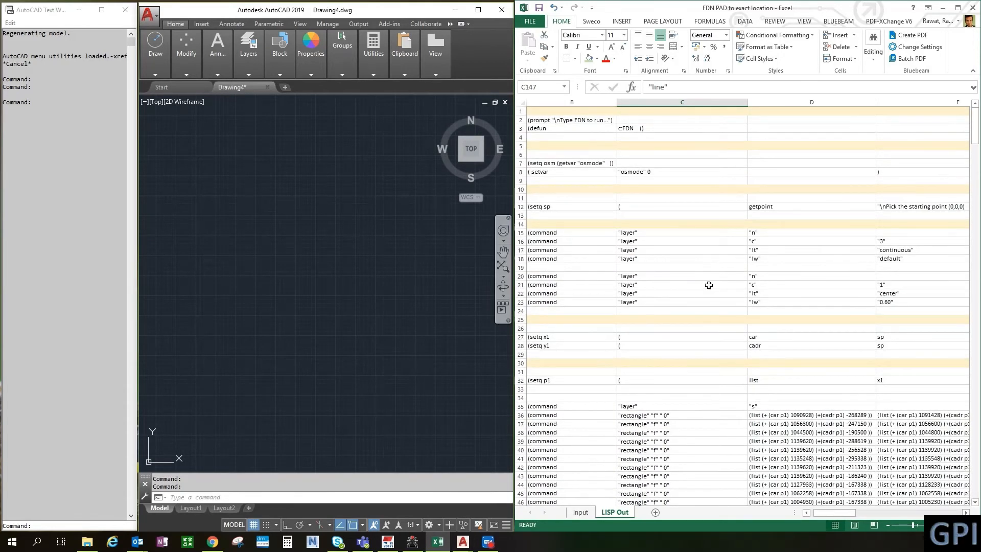
left_click(708, 285)
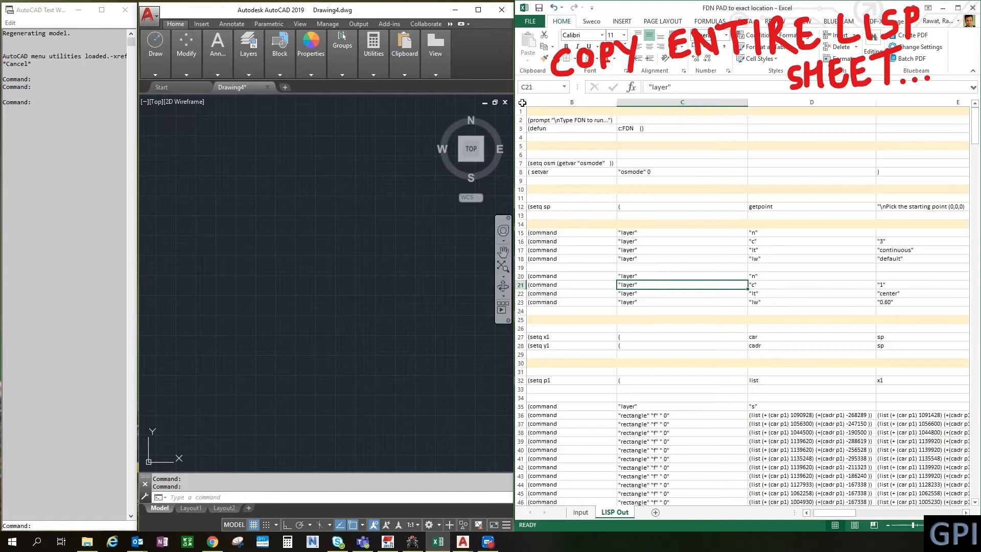
left_click(522, 102)
right_click(522, 102)
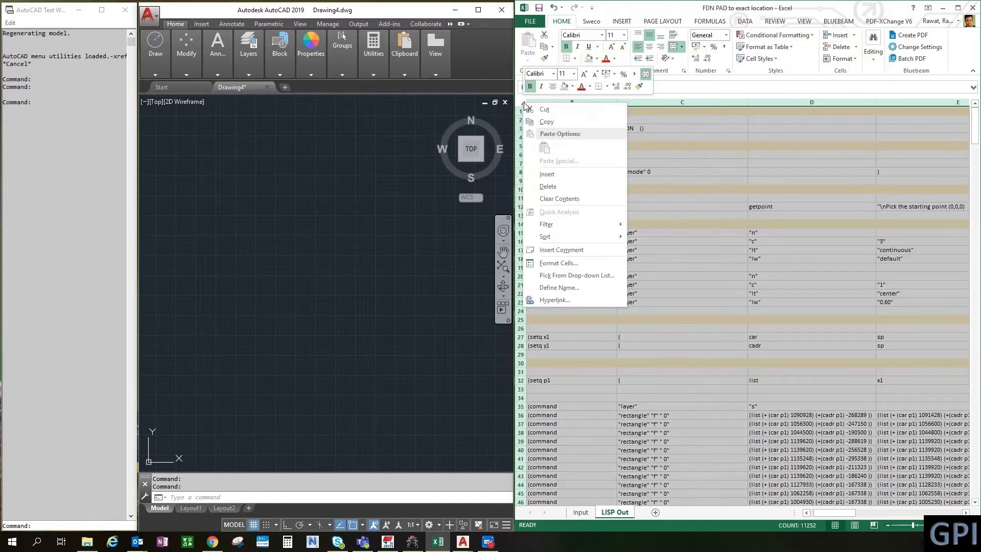
left_click(540, 126)
Step: Switch to AutoCAD and open the Visual LISP editor with the VLISP command
left_click(309, 210)
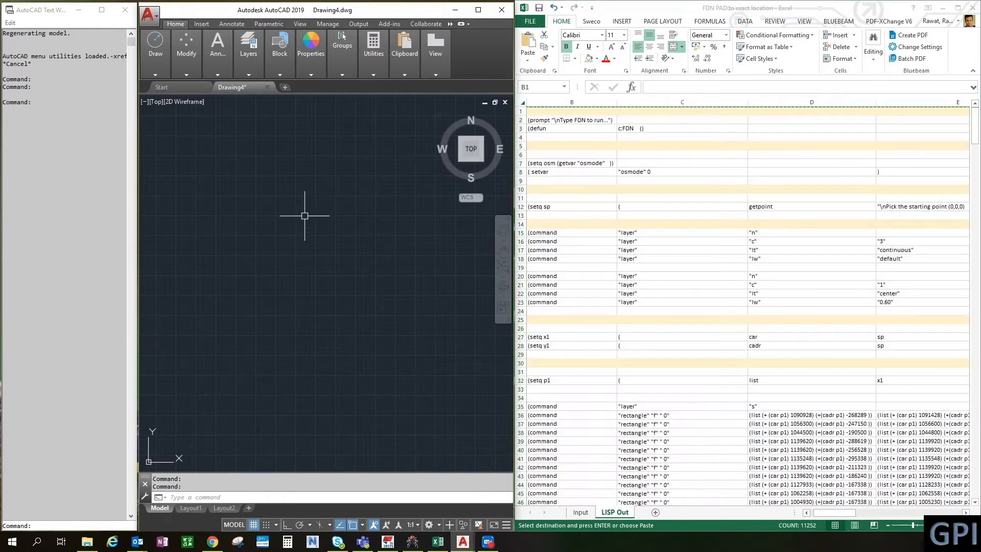
type("vlis")
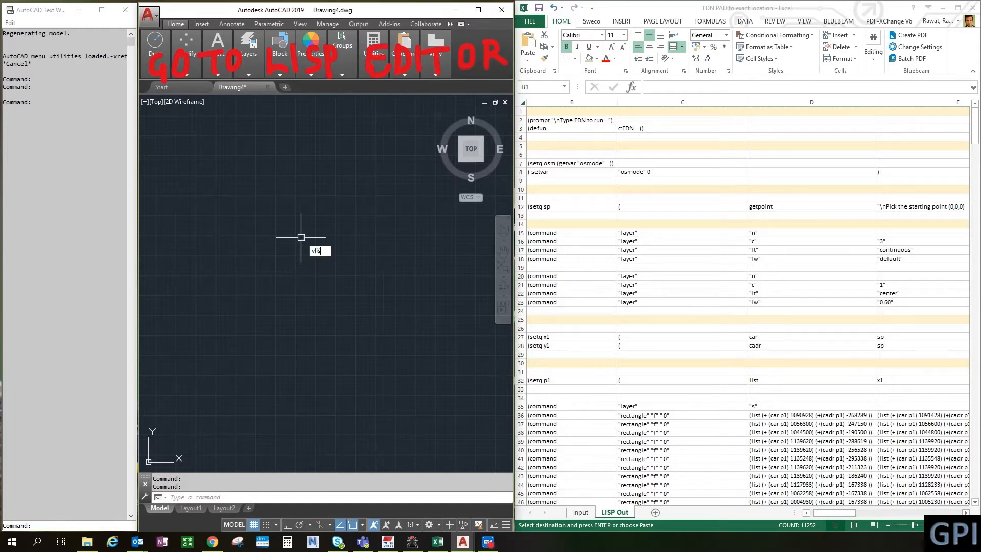
key("Return")
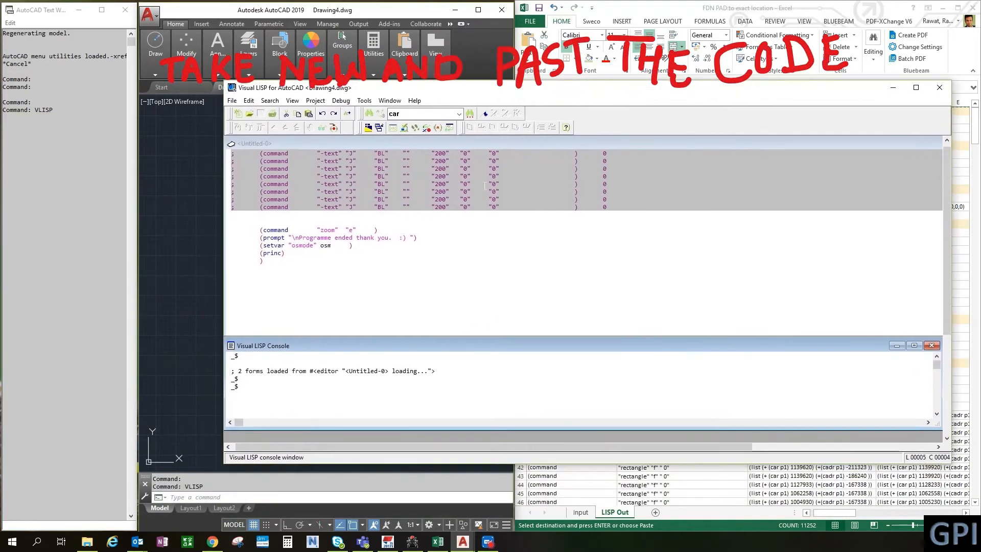
Step: Paste the copied LISP code into a new Visual LISP file and maximize its editor window
left_click(435, 245)
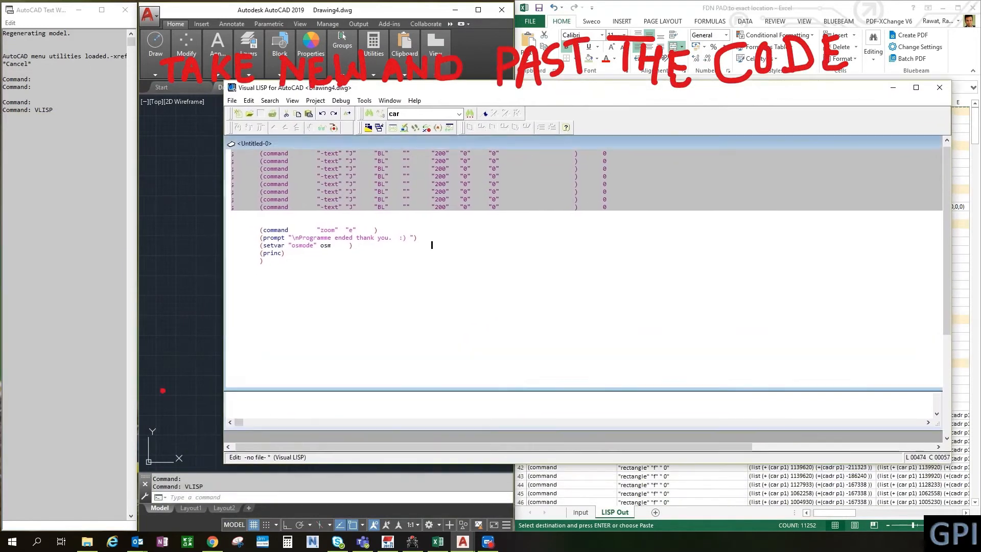
scroll(434, 245, "down", 4)
left_click(238, 113)
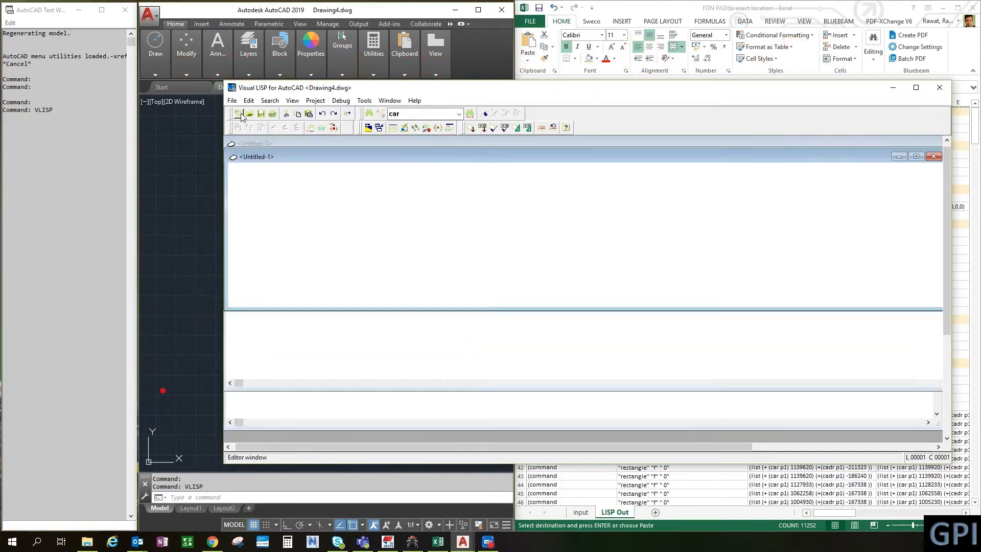
key("ctrl+v")
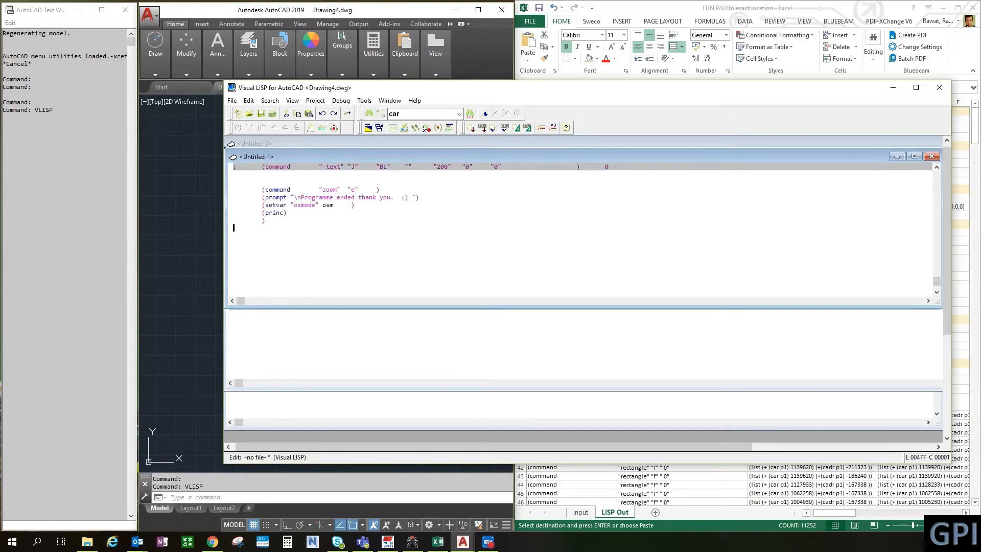
double_click(372, 155)
scroll(472, 265, "up", 12)
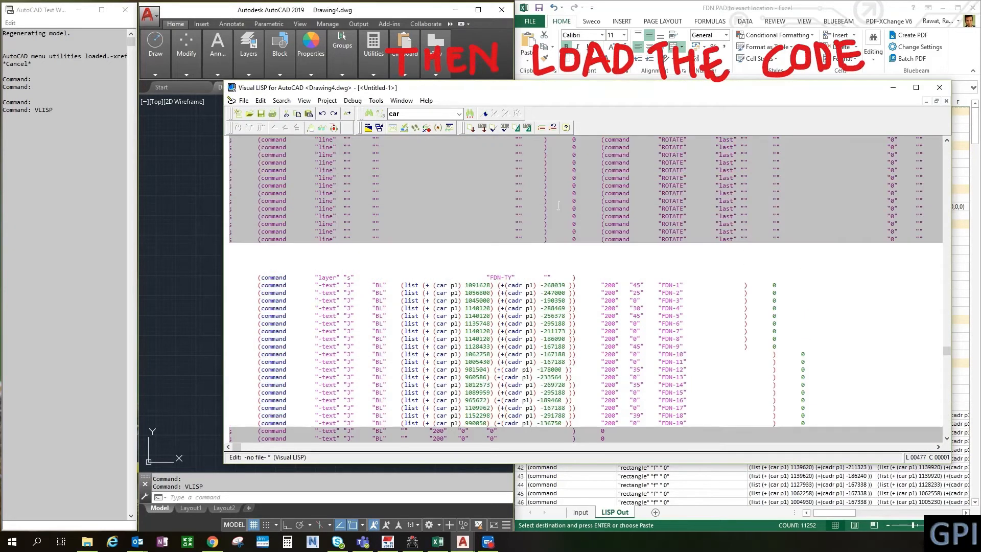
Step: Load the pasted code into AutoCAD, check the console output and minimize the Visual LISP editor
left_click_drag(511, 87, 570, 124)
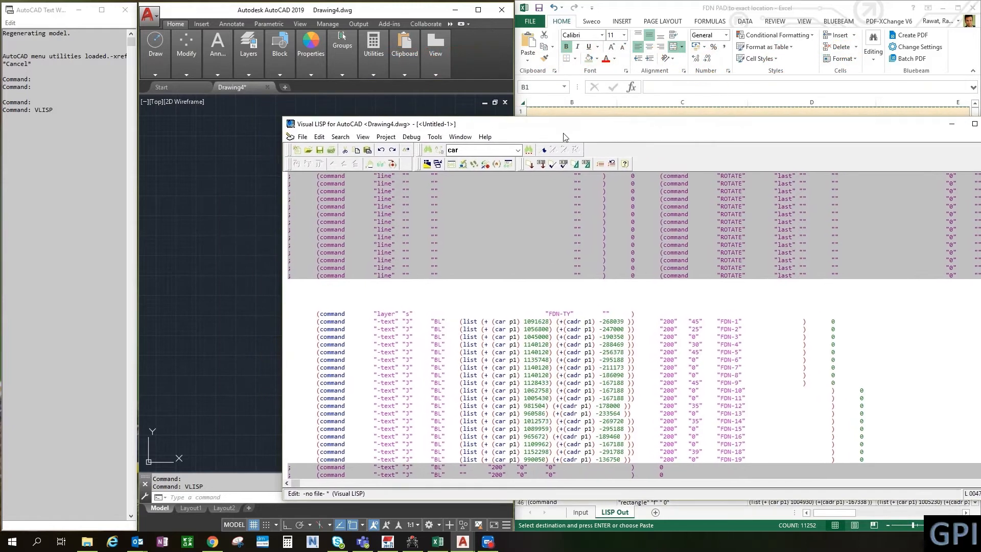
left_click(533, 165)
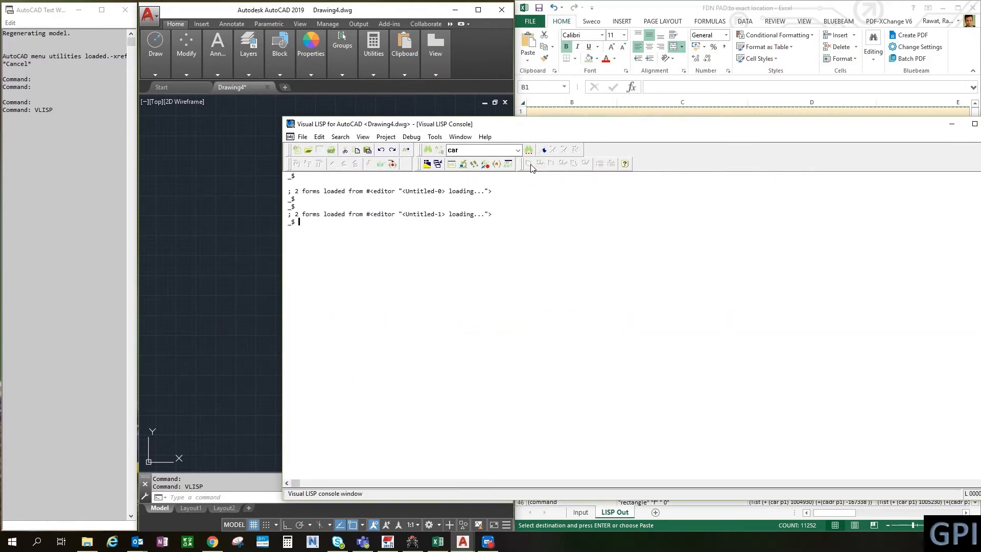
left_click_drag(409, 212, 328, 209)
left_click(553, 206)
left_click_drag(883, 125, 788, 121)
left_click(857, 120)
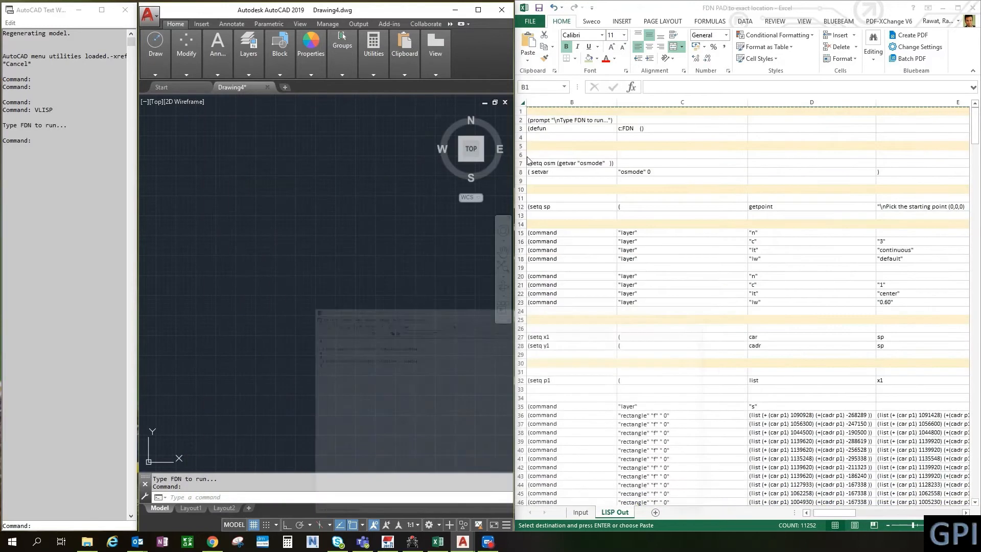
Step: Run the FDN command in the drawing with 0,0,0 as the starting point
left_click(270, 275)
left_click(245, 366)
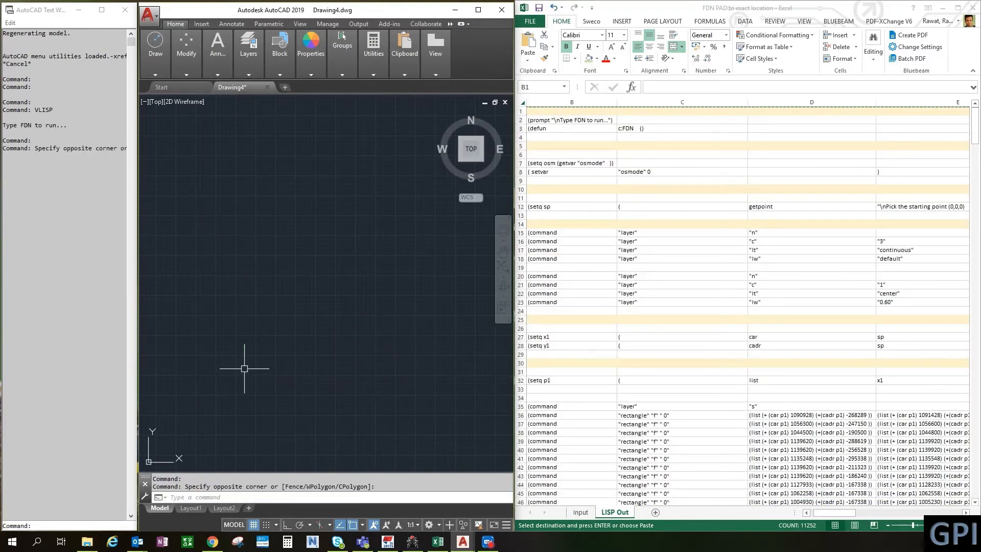
left_click_drag(67, 126, 4, 125)
left_click(346, 284)
type("FDN")
key("Return")
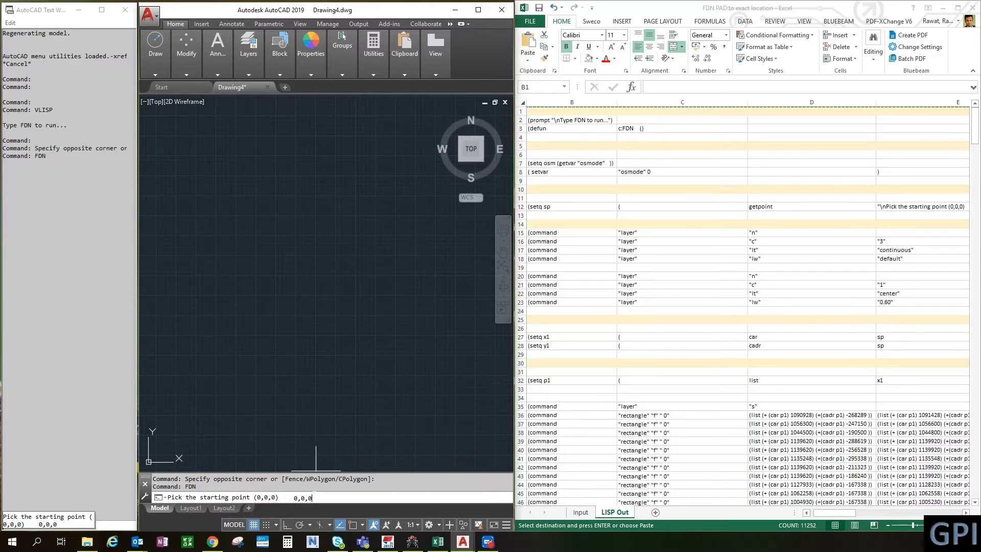
key("Return")
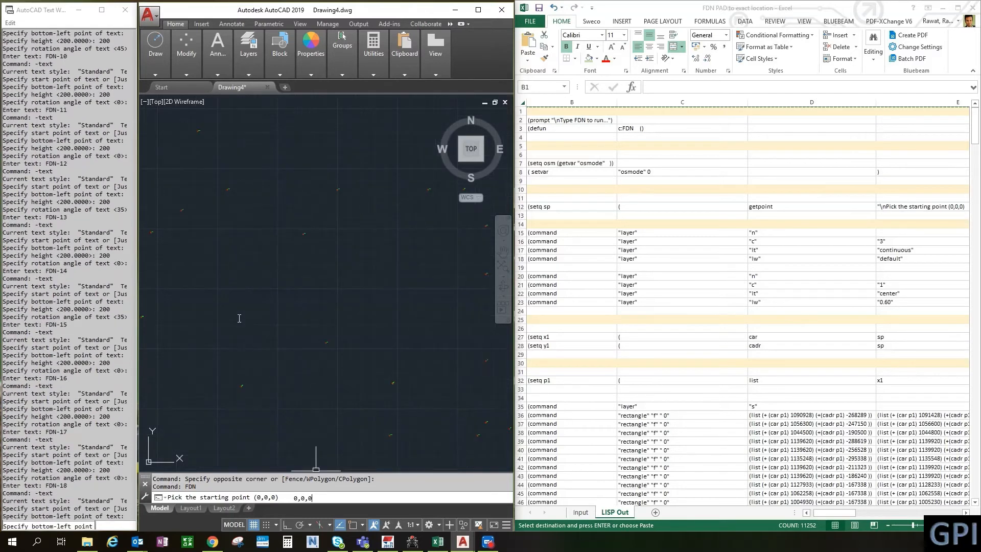
Step: Inspect the generated foundations across the drawing, from the overall layout to individual pads, centre lines and tags
middle_click(305, 265)
middle_click(304, 265)
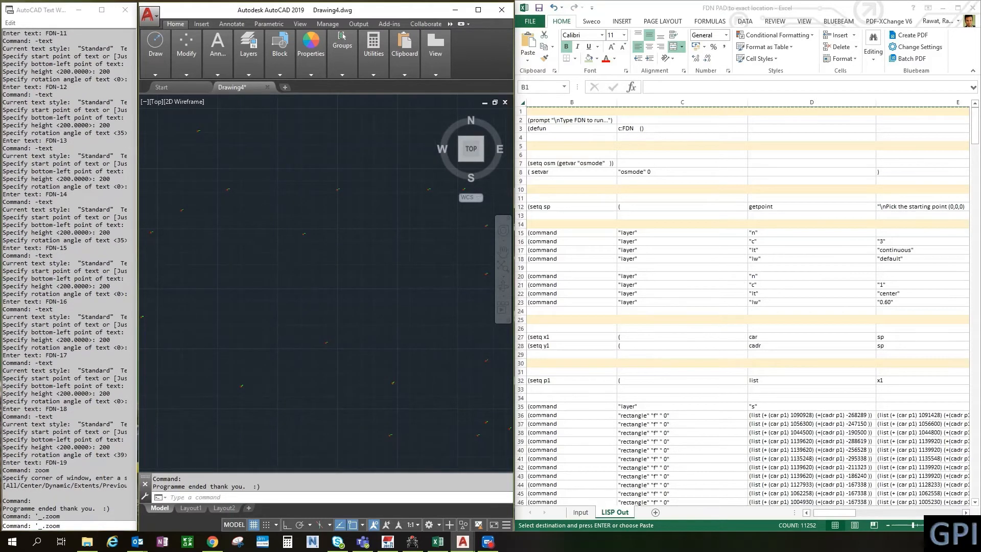
mouse_move(331, 250)
middle_mouse_down()
mouse_move(322, 263)
mouse_move(332, 288)
middle_mouse_up()
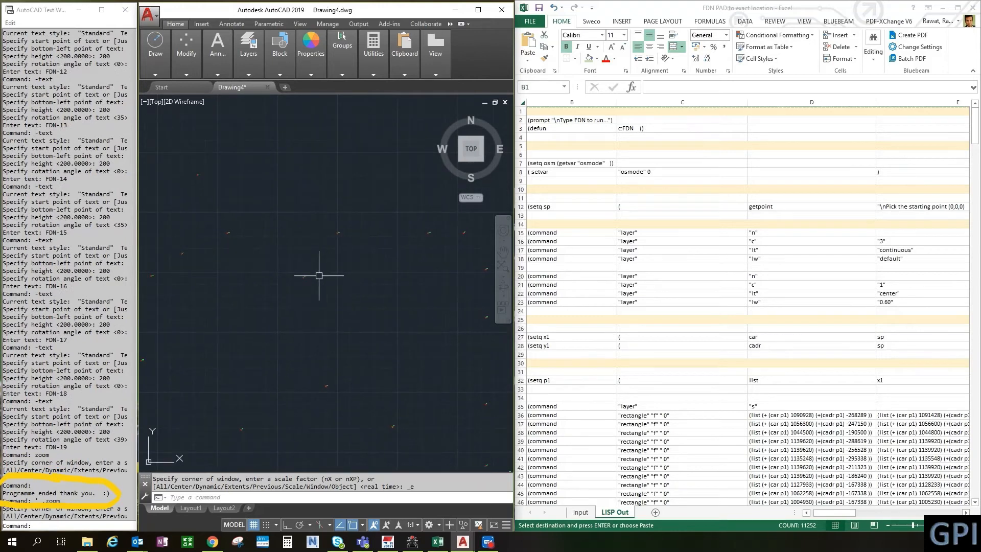
scroll(306, 280, "up", 4)
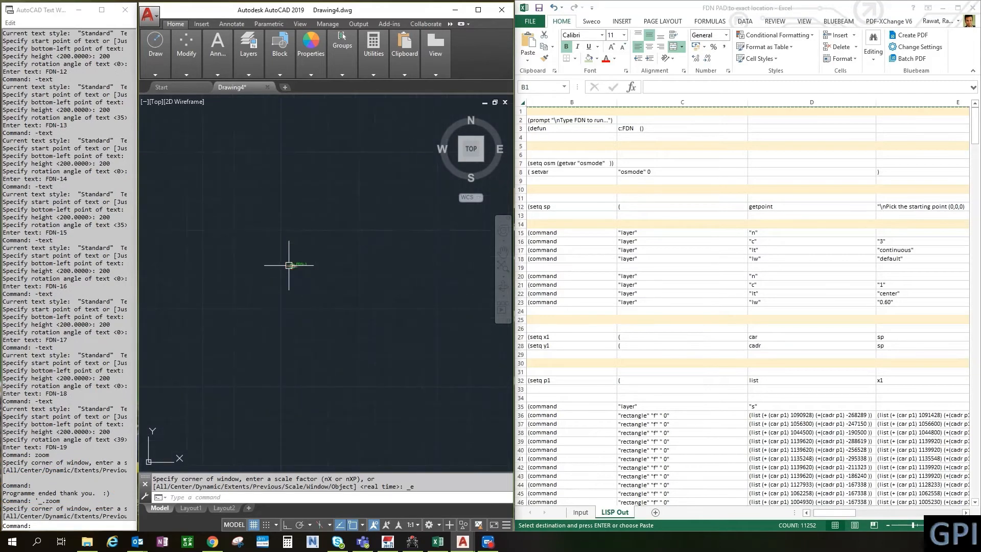
scroll(291, 278, "up", 5)
middle_click_drag(360, 263, 194, 348)
scroll(247, 291, "down", 4)
scroll(248, 287, "down", 2)
middle_click_drag(409, 247, 272, 327)
scroll(272, 327, "down", 4)
middle_click_drag(312, 261, 318, 317)
scroll(294, 250, "up", 8)
scroll(294, 253, "down", 5)
scroll(342, 261, "up", 3)
scroll(343, 259, "down", 5)
scroll(313, 346, "down", 2)
scroll(301, 353, "up", 6)
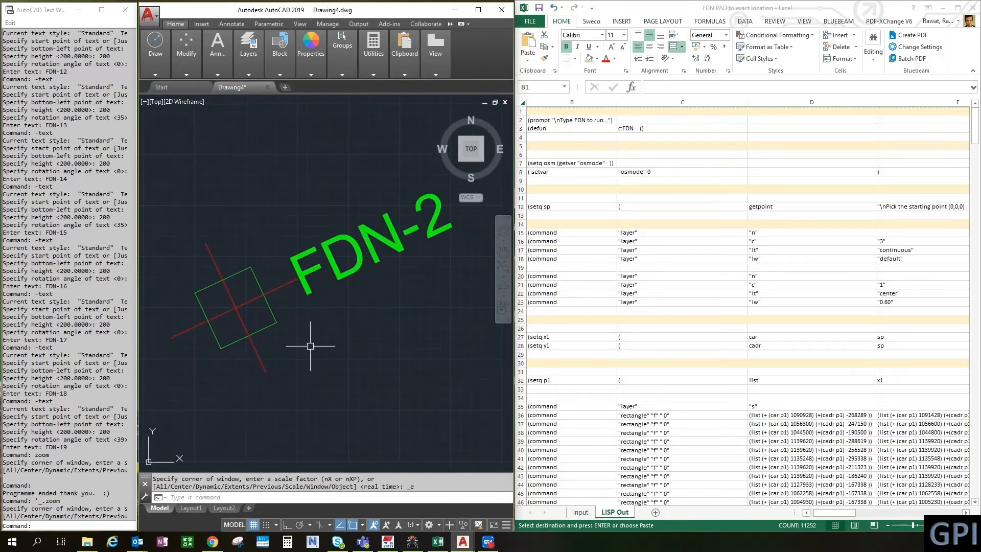
Step: Query the coordinates of FDN-2's centre point with the ID command and highlight the reported X and Y values
mouse_move(358, 317)
middle_mouse_down()
mouse_move(379, 354)
mouse_move(382, 332)
middle_mouse_up()
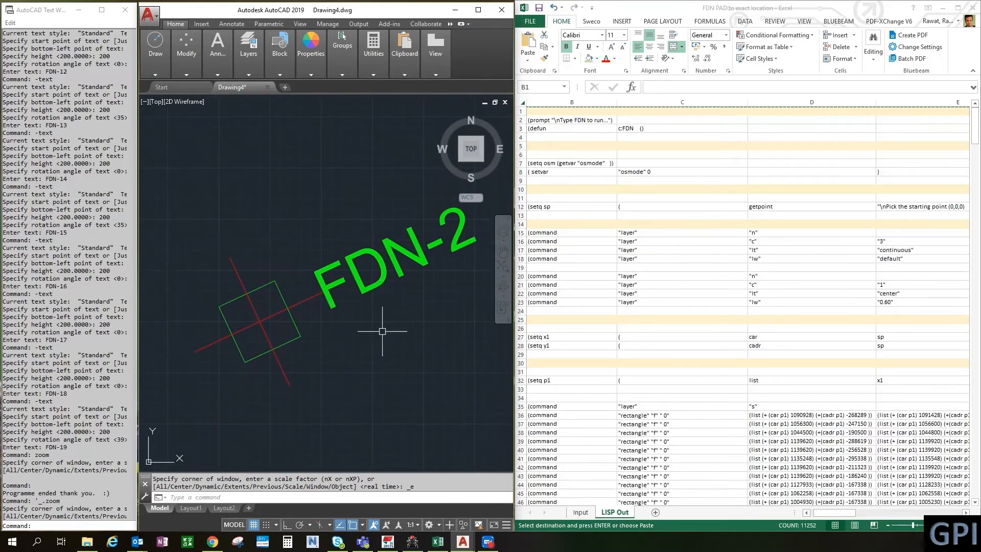
type("d")
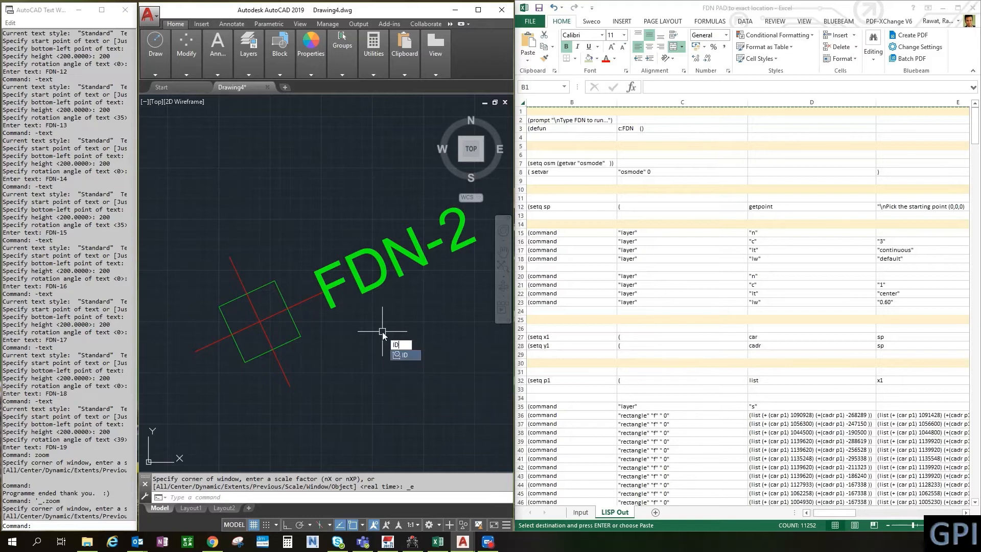
key("Return")
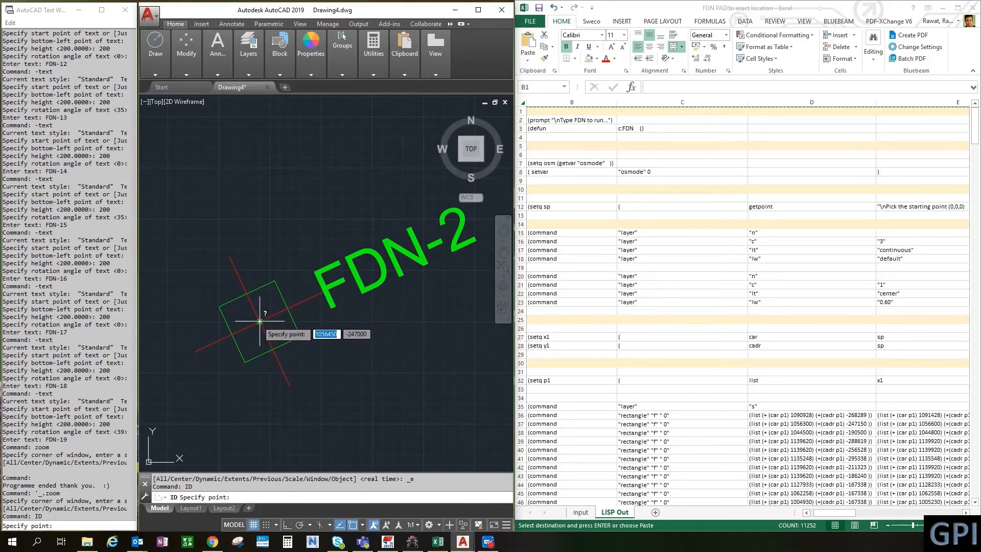
left_click(259, 325)
left_click_drag(225, 486, 341, 485)
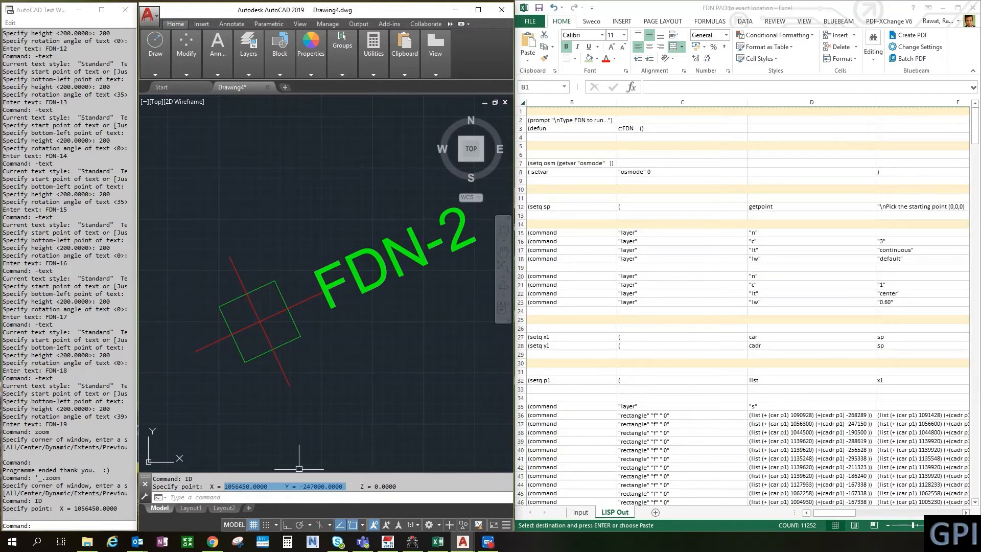
Step: Compare the queried FDN-2 centre point with the N and S coordinates in its row on the Input sheet
left_click(816, 359)
left_click(580, 511)
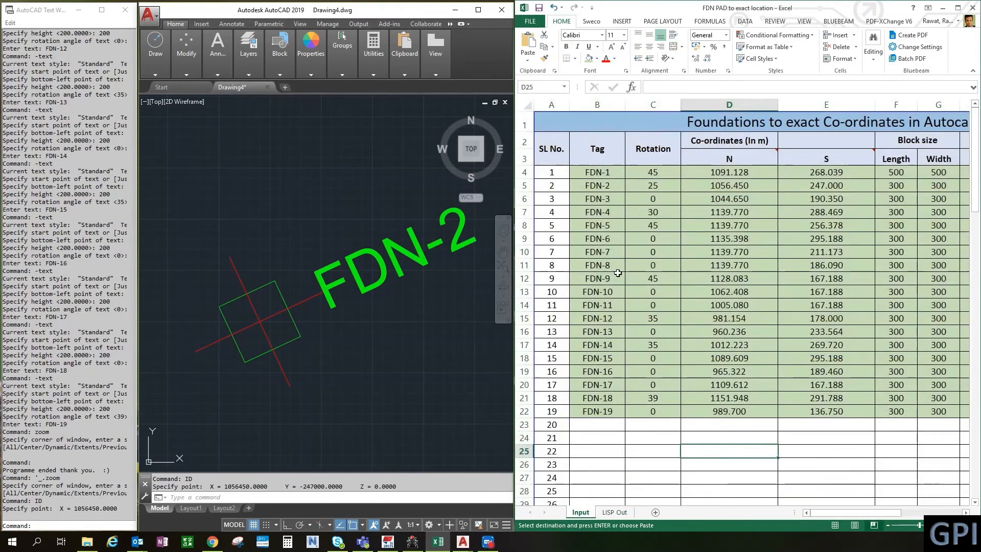
left_click(605, 186)
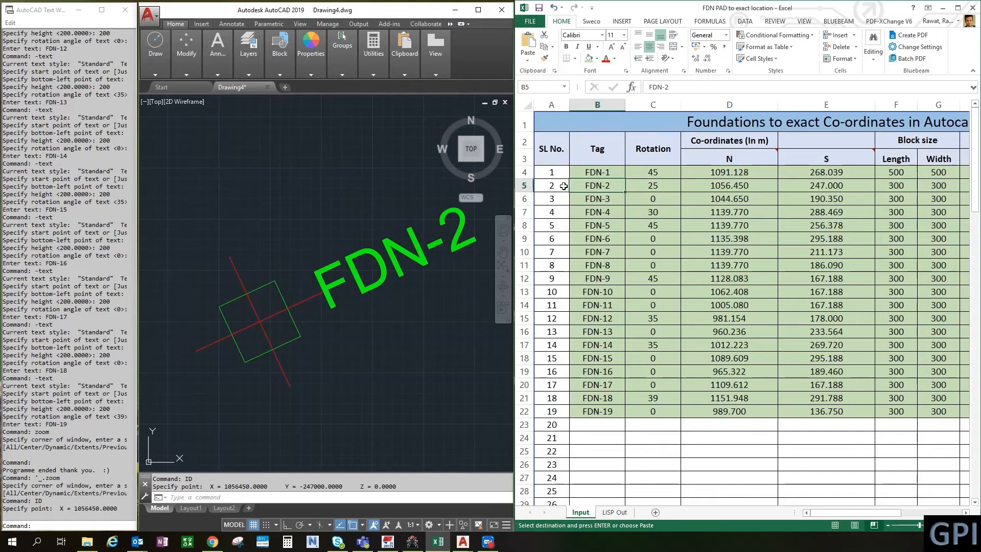
left_click(526, 185)
left_click_drag(844, 513, 857, 512)
left_click_drag(651, 187, 736, 184)
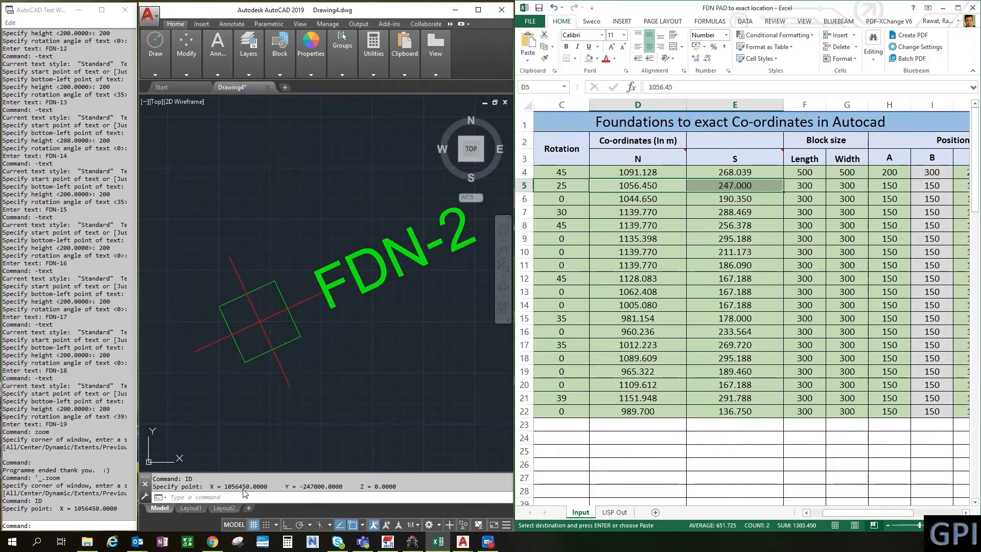
left_click(336, 490)
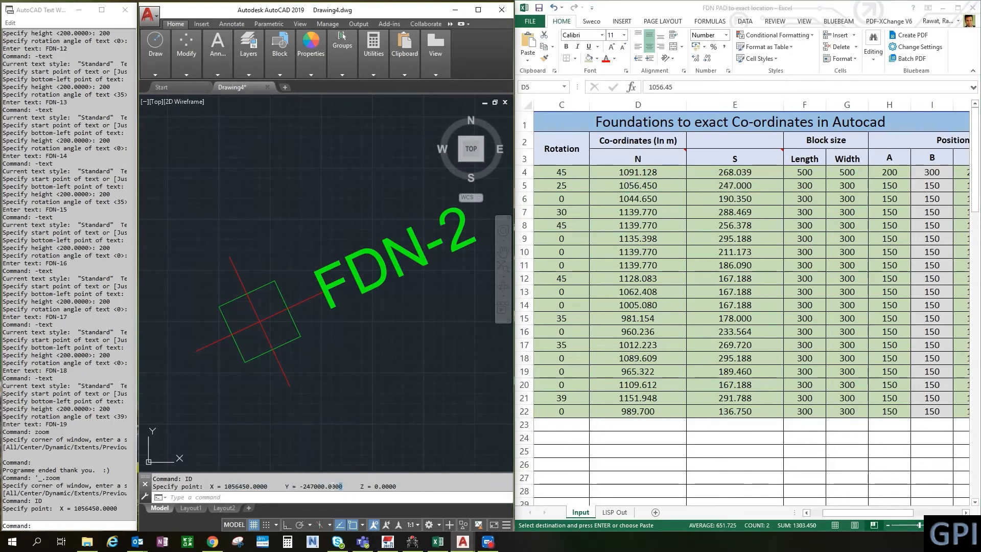
left_click(747, 458)
left_click_drag(850, 511, 827, 512)
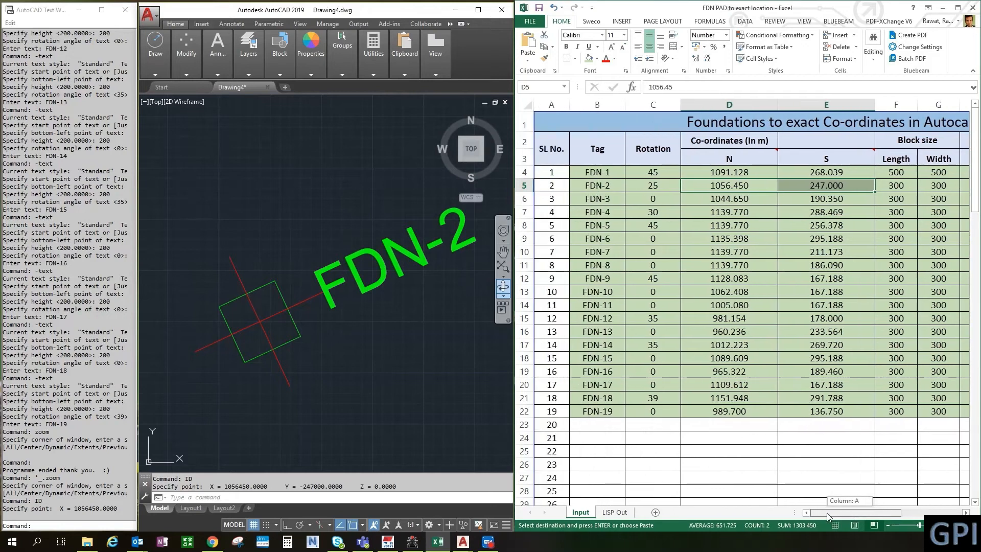
Step: Add an angular dimension between the two crossing centre lines of the FDN-2 pad
left_click(350, 399)
scroll(252, 302, "up", 2)
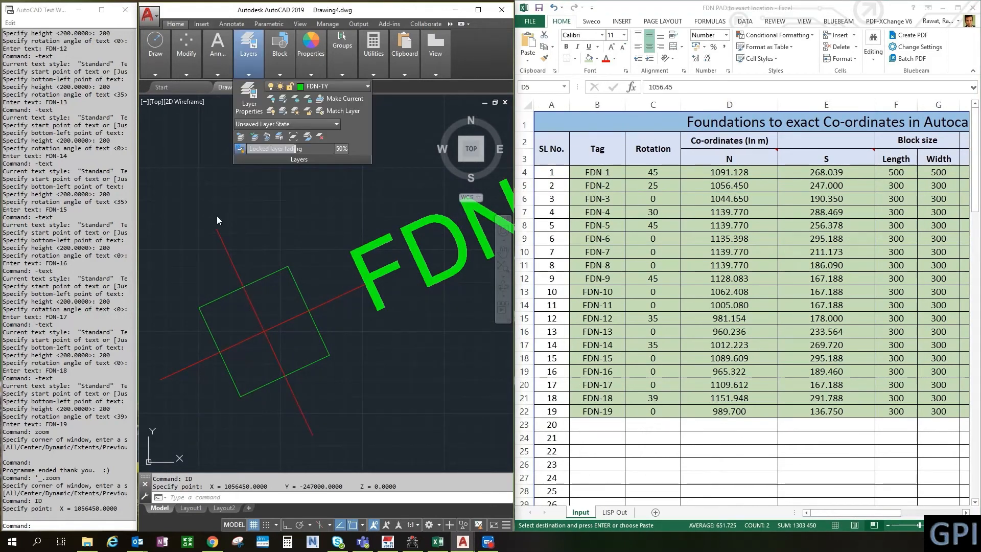
middle_click_drag(320, 207, 325, 194)
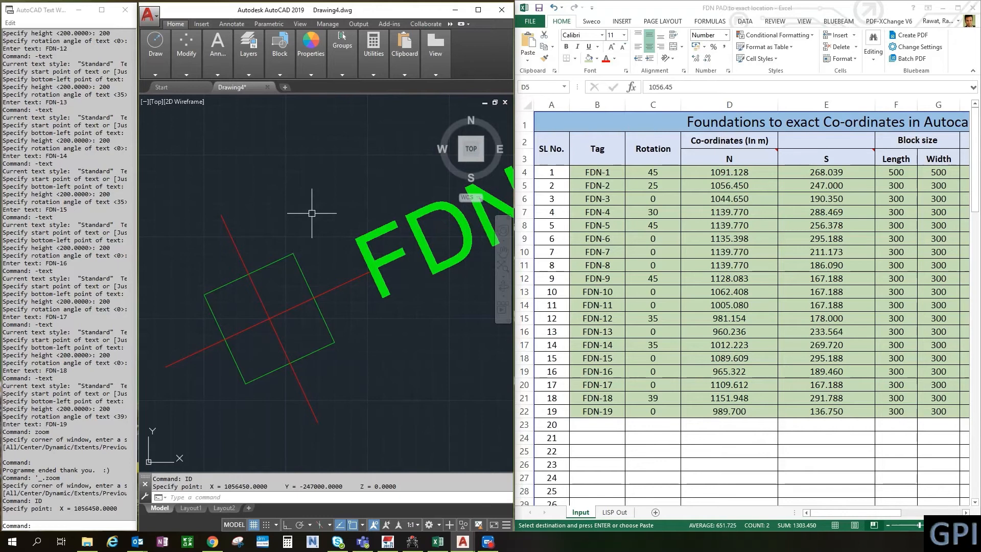
type("dimang")
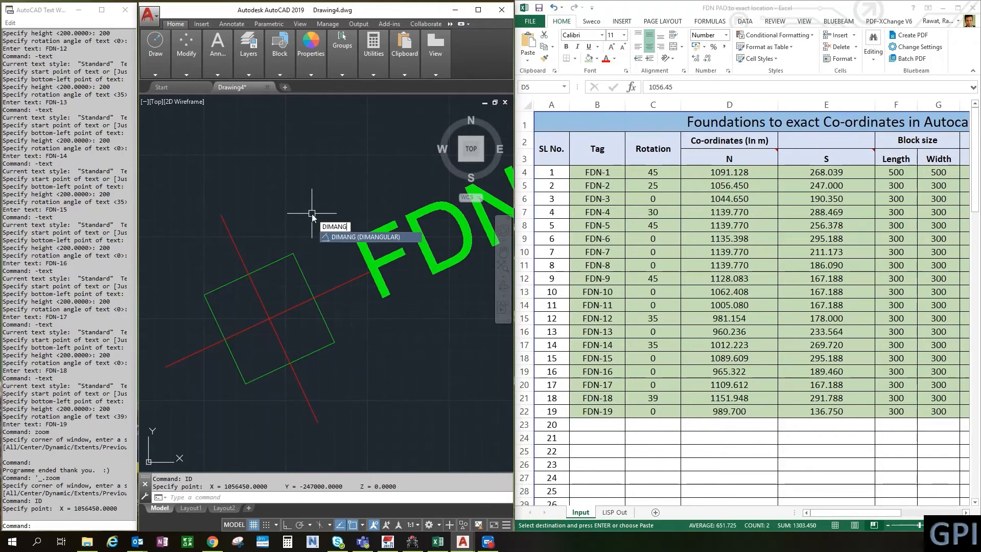
key("Return")
left_click(284, 351)
left_click(287, 310)
left_click(289, 321)
scroll(290, 319, "up", 5)
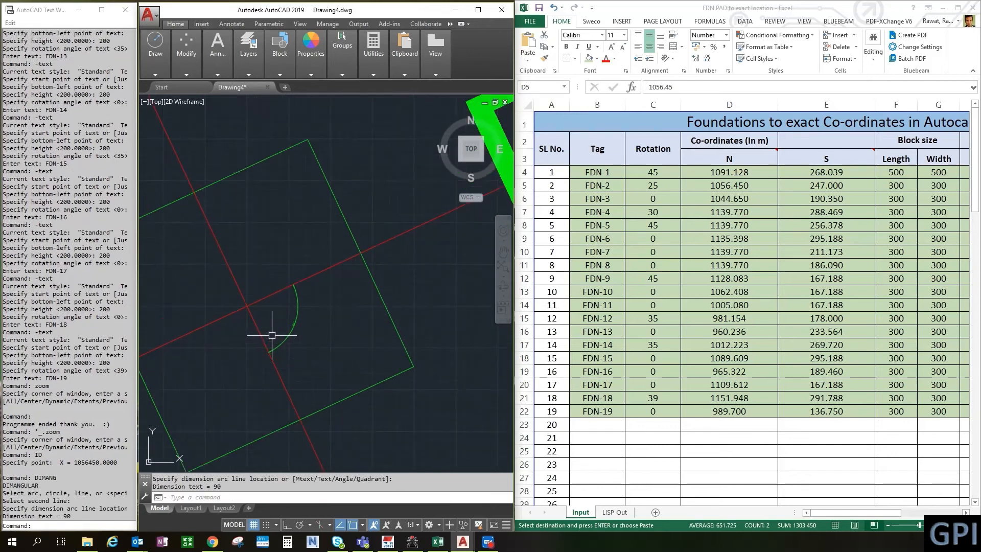
scroll(350, 332, "down", 4)
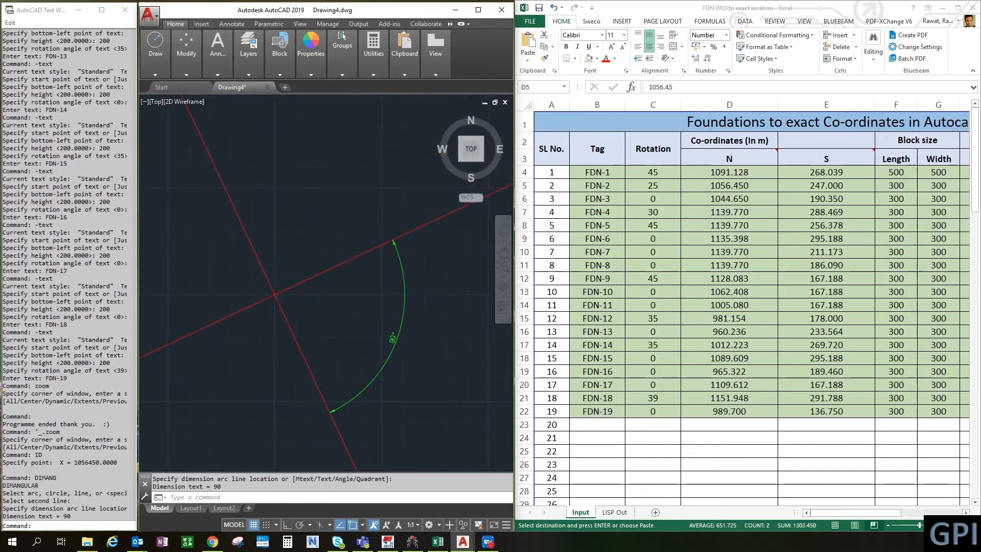
mouse_move(363, 320)
middle_mouse_down()
mouse_move(378, 333)
mouse_move(366, 339)
middle_mouse_up()
Step: Draw a short horizontal reference line to the west from the centre of the FDN-2 pad
key("Escape")
type("L")
key("Return")
left_click(327, 327)
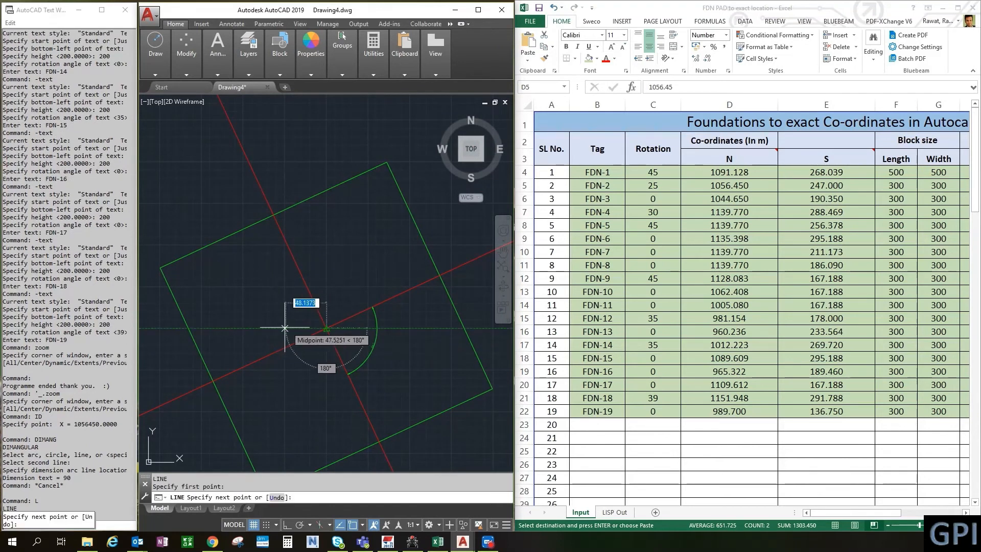
key("Escape")
key("Escape")
key("Escape")
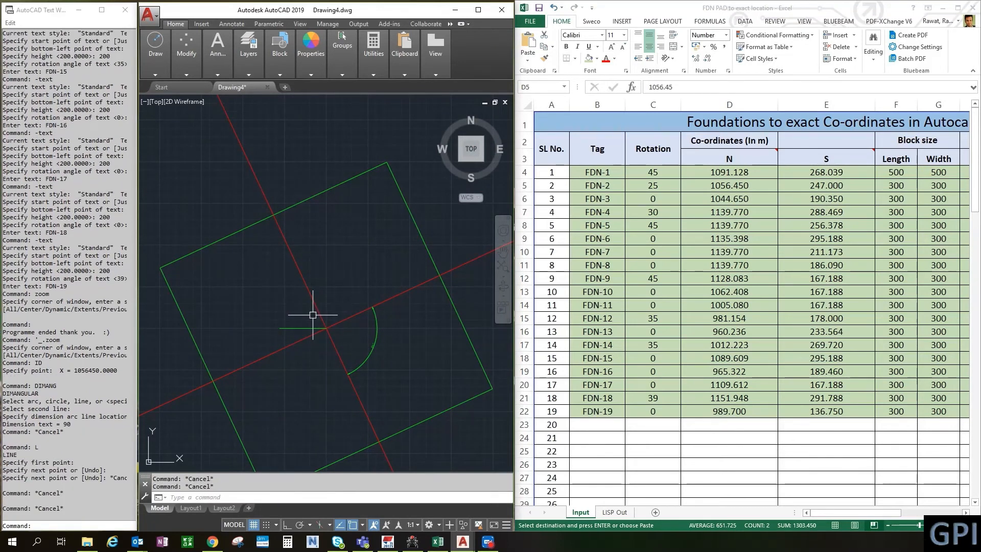
Step: Add an angular dimension between FDN-2's horizontal reference line and its steeper centre line
key("Return")
key("Escape")
type("dima")
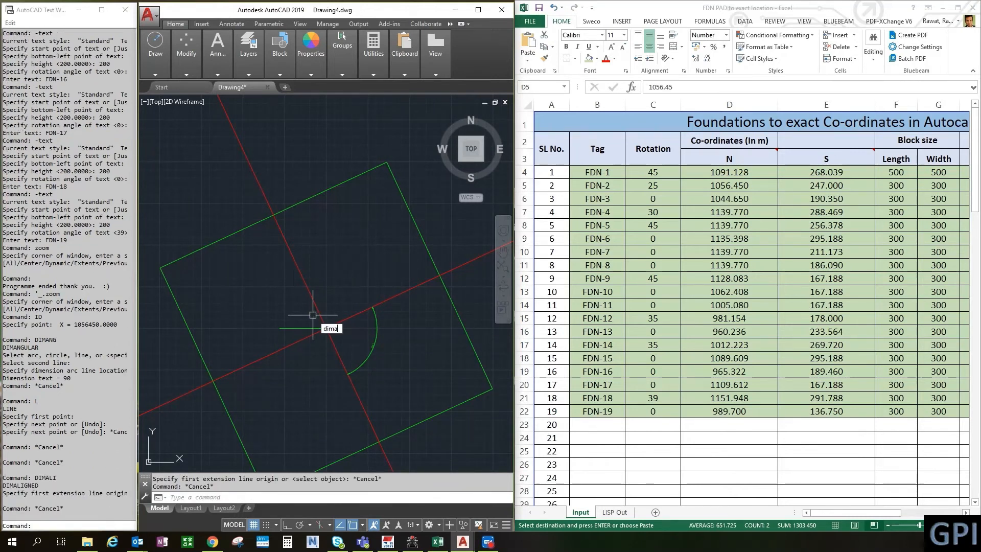
type("ng")
key("Return")
scroll(307, 328, "up", 2)
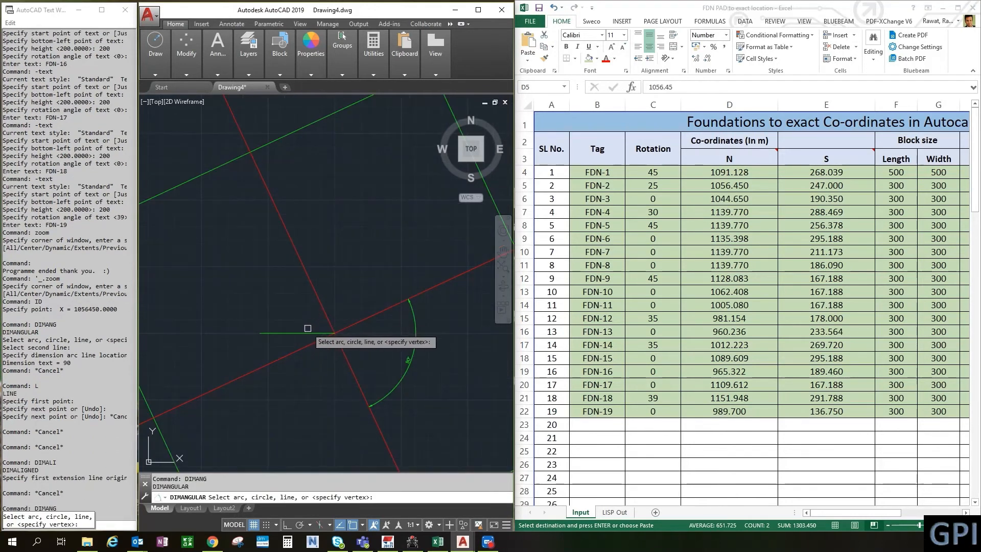
left_click(308, 332)
left_click(335, 337)
scroll(309, 322, "up", 2)
scroll(310, 319, "up", 2)
left_click(319, 325)
Step: Add an angular dimension between FDN-2's horizontal reference line and its shallower centre line
key("Return")
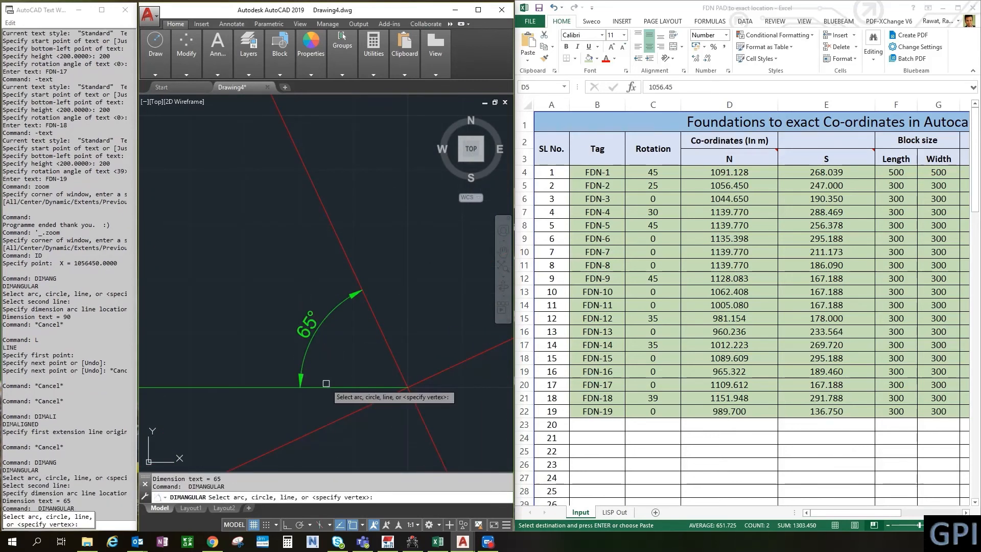
left_click(328, 388)
left_click(331, 418)
left_click(256, 436)
Step: Compare the dimensioned angle of FDN-2's shallower centre line with the Rotation value in its row on the Input sheet
scroll(256, 435, "down", 2)
middle_click_drag(256, 436, 324, 323)
scroll(325, 324, "up", 2)
left_click(344, 299)
left_click(284, 321)
middle_click_drag(386, 338, 384, 351)
left_click(664, 208)
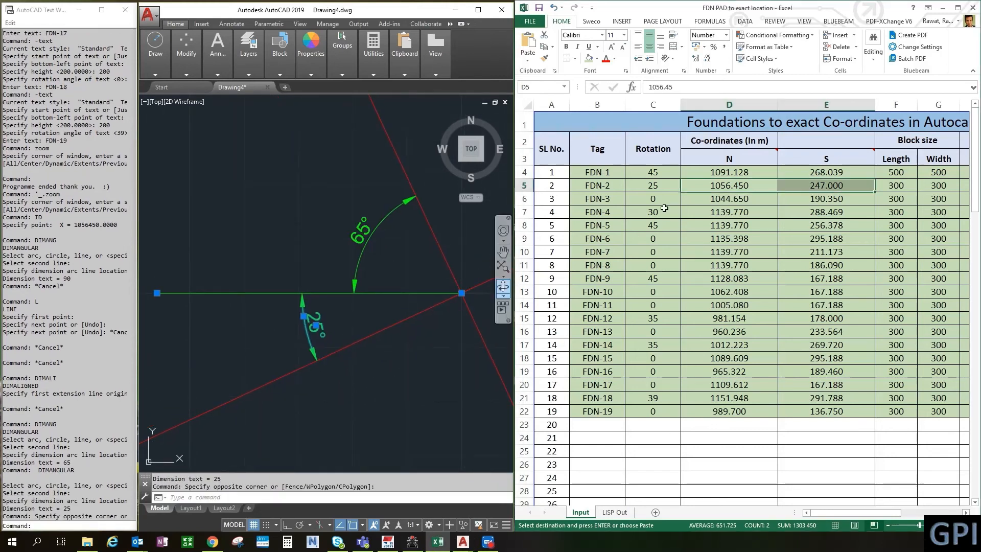
left_click(654, 186)
left_click(525, 185)
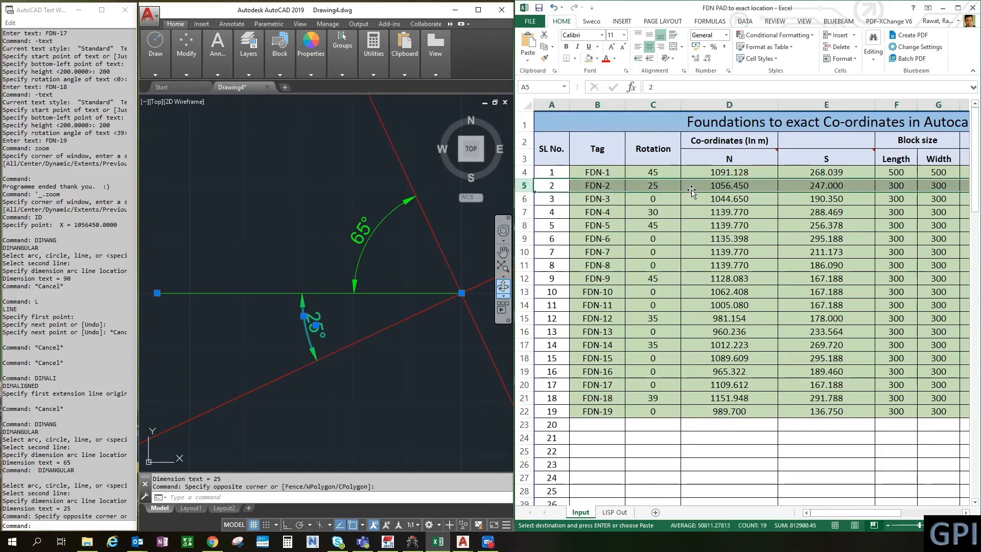
left_click(685, 450)
left_click(390, 389)
scroll(326, 308, "down", 2)
key("Escape")
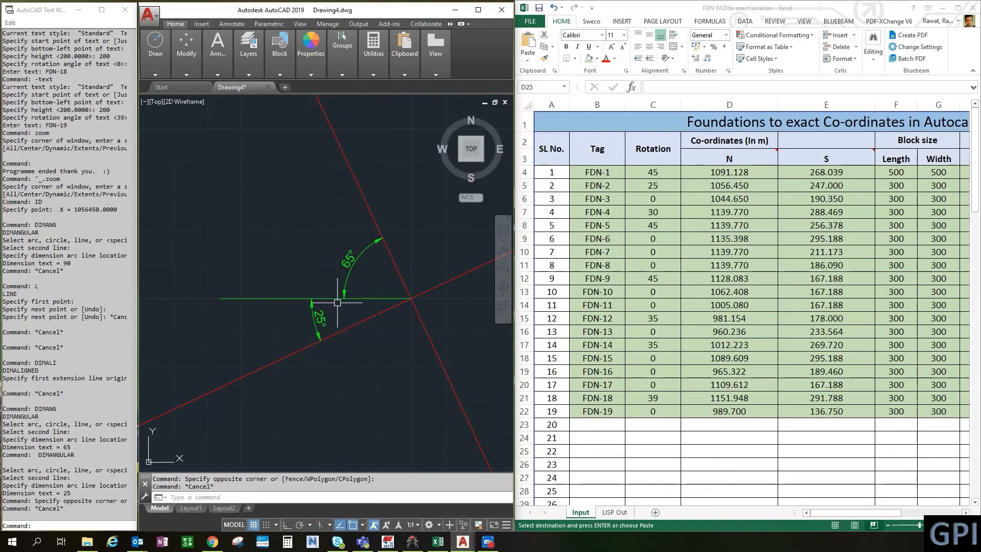
Step: Locate the FDN-9 pad in the overall layout and query its centre point's coordinates with the ID command
scroll(368, 271, "down", 5)
middle_click_drag(373, 271, 373, 303)
scroll(327, 317, "down", 6)
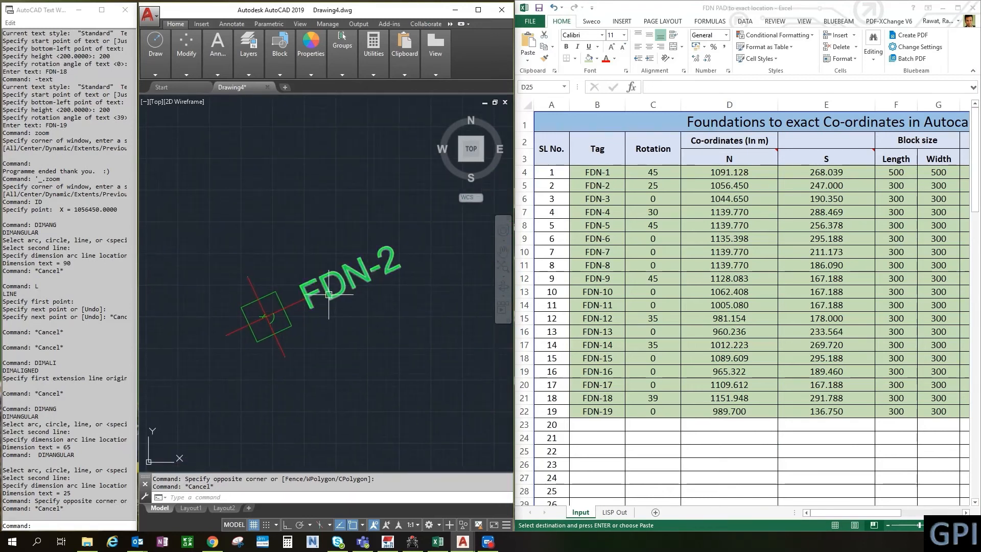
middle_click(325, 317)
middle_click(326, 316)
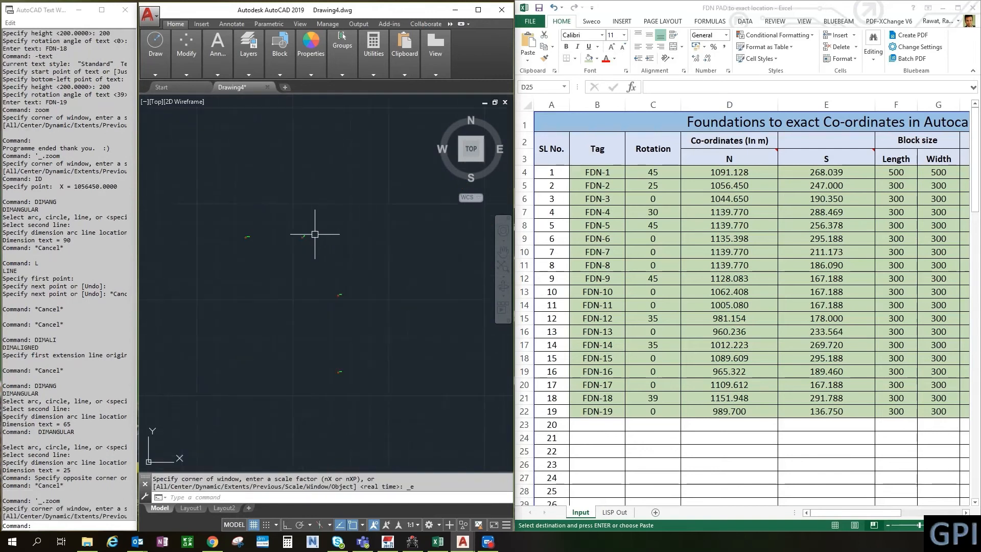
scroll(270, 237, "up", 8)
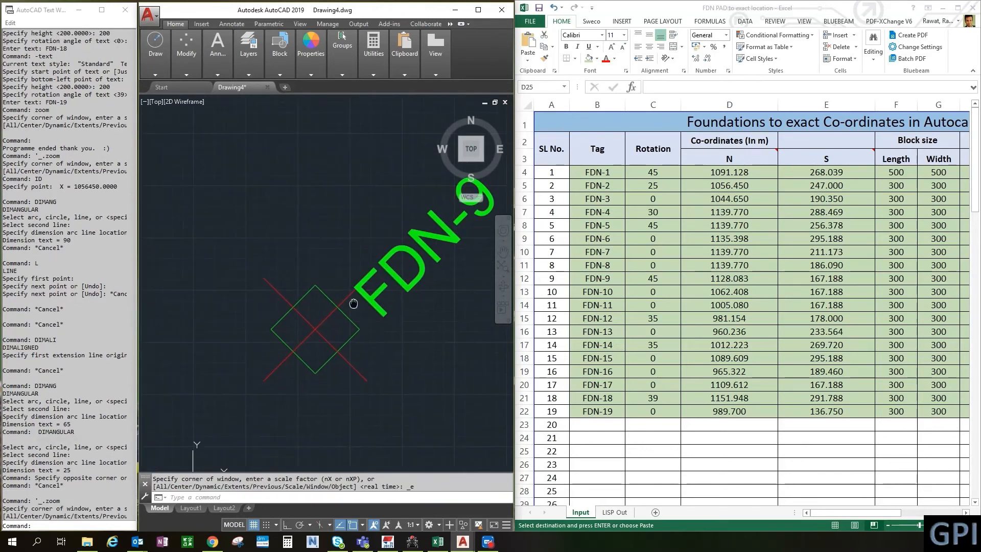
middle_click_drag(322, 313, 303, 317)
left_click(385, 346)
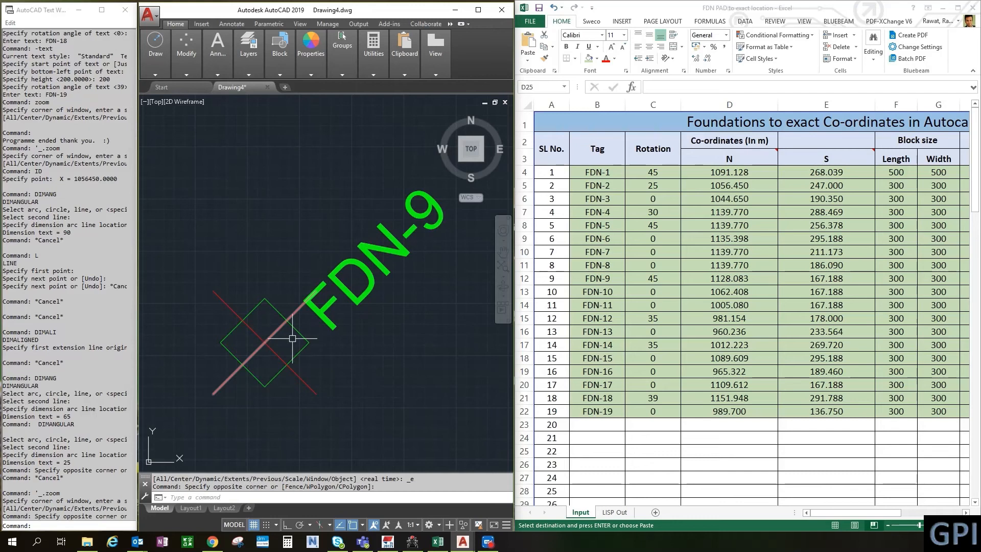
type("ID")
key("Return")
scroll(271, 378, "up", 6)
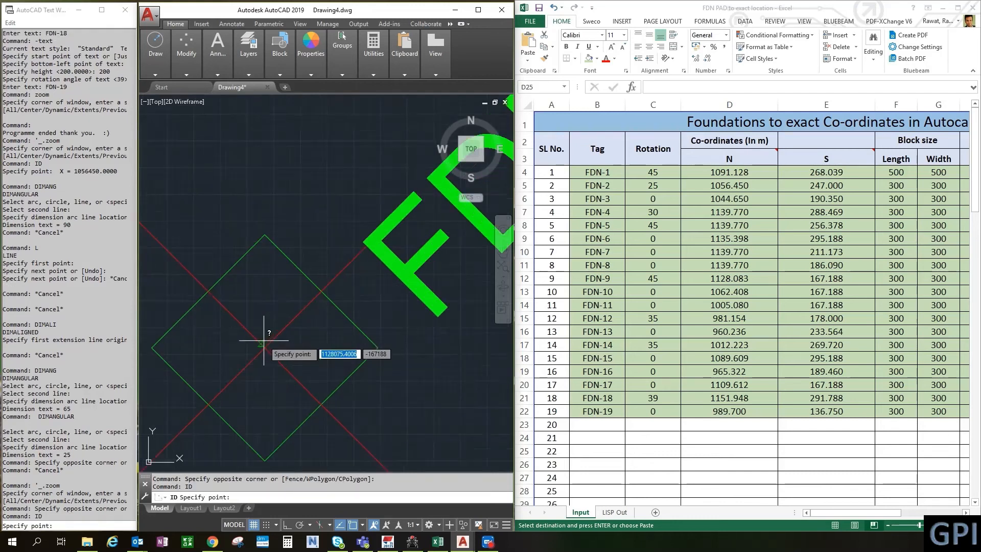
left_click(266, 370)
scroll(322, 263, "down", 6)
middle_click_drag(383, 284, 306, 361)
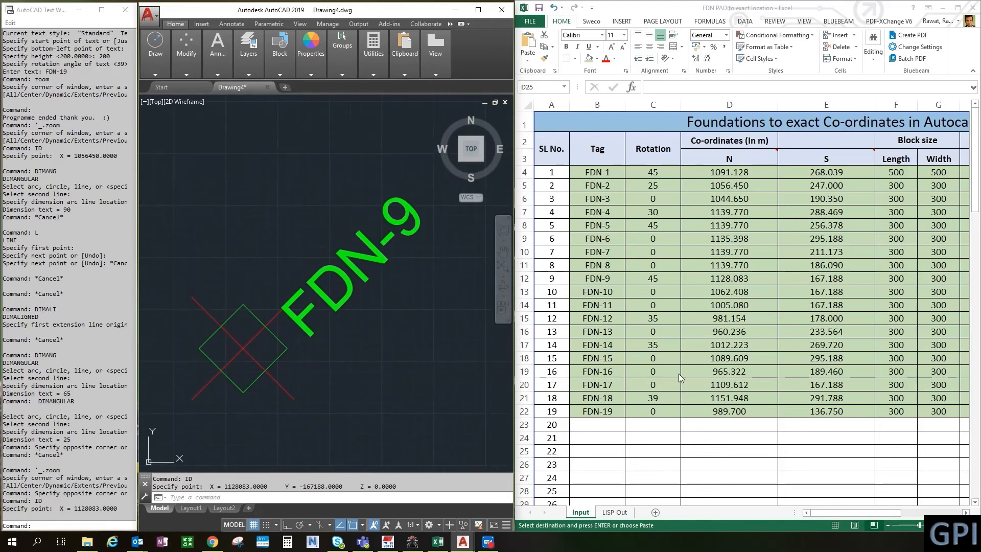
Step: Check the queried FDN-9 centre point against the coordinates in its row on the Input sheet
left_click(585, 280)
left_click(526, 278)
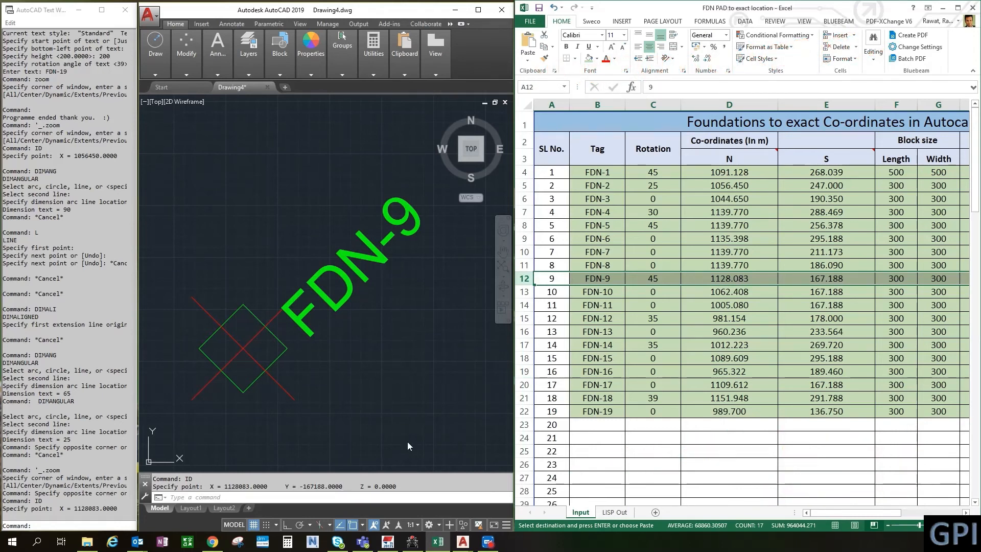
key("Escape")
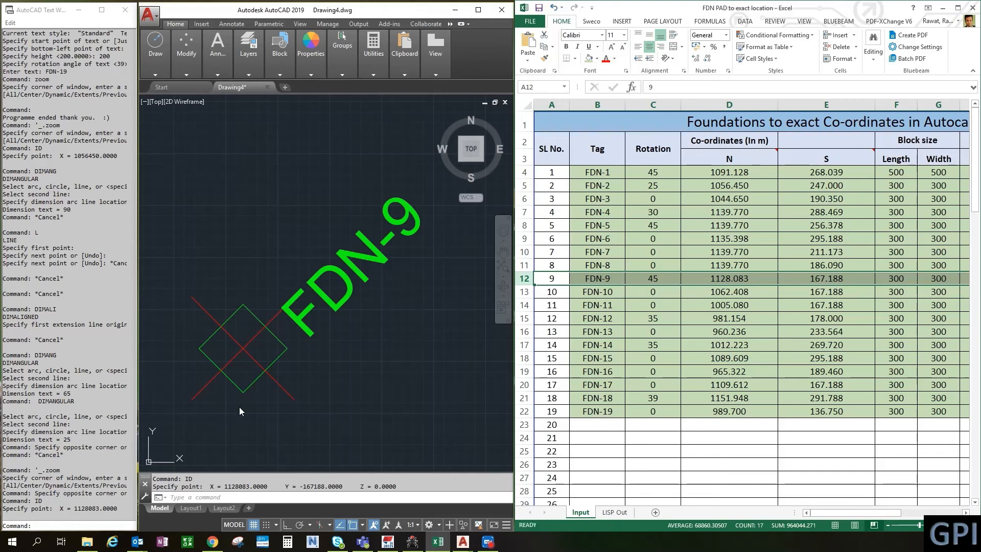
Step: Draw a horizontal reference line about 56 units long to the east from the centre of the FDN-9 pad
left_click(306, 347)
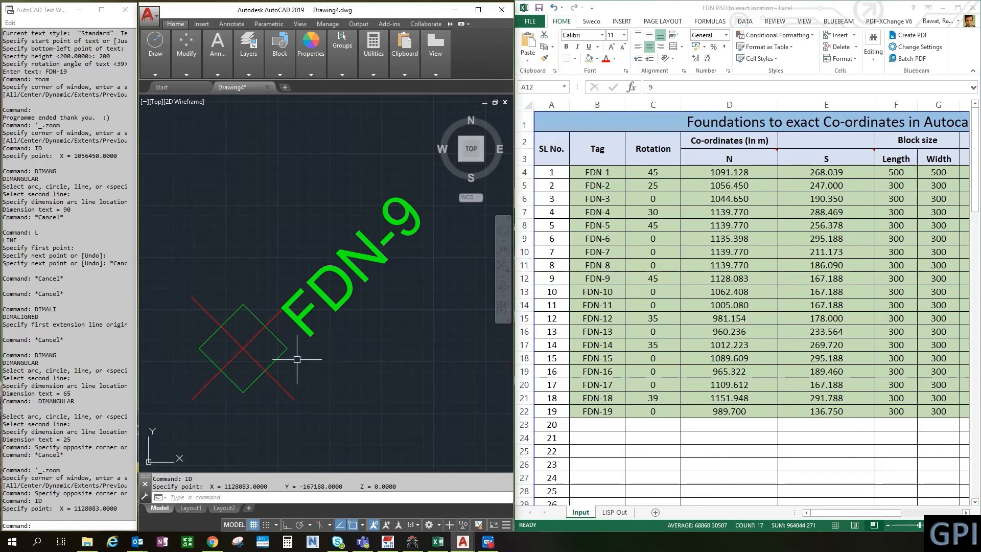
scroll(306, 350, "up", 4)
type("l")
key("Return")
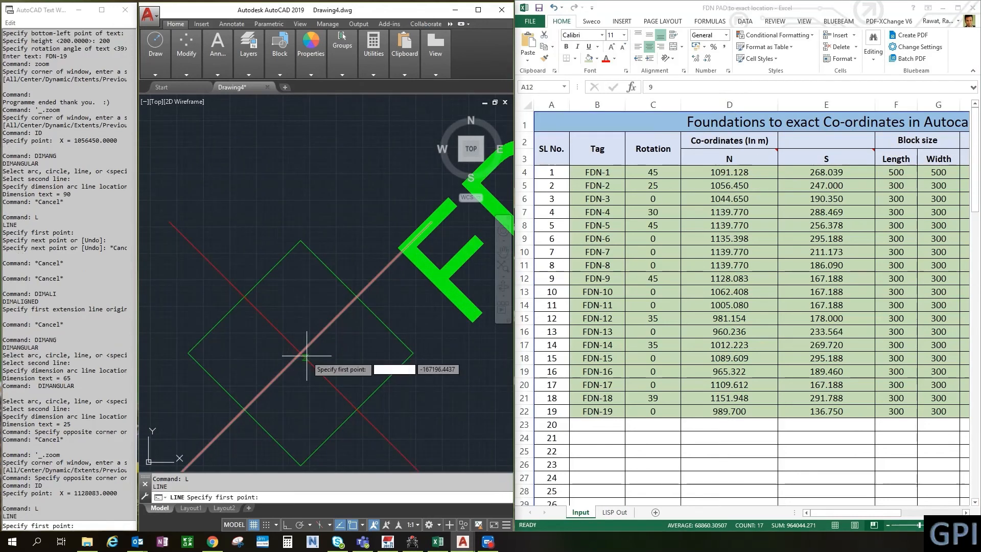
scroll(301, 350, "up", 4)
left_click(291, 350)
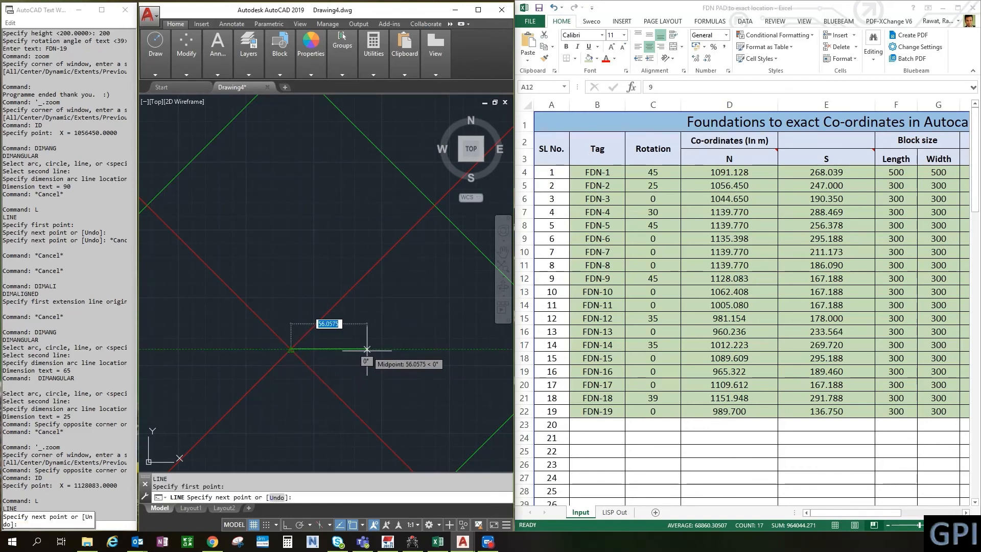
left_click(365, 349)
key("Escape")
Step: Add an angular dimension between the horizontal reference line and the rising centre line of the FDN-9 pad
type("d")
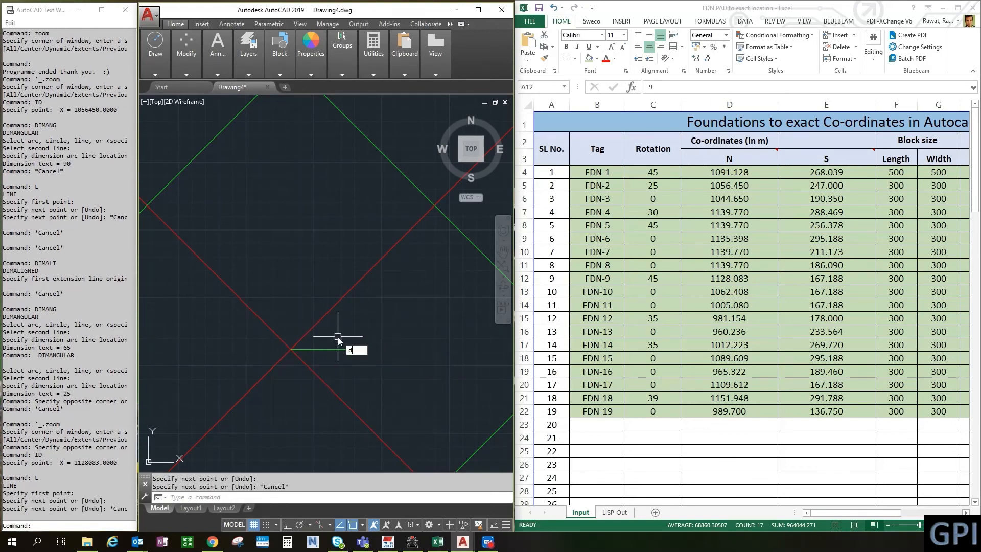
type("imang")
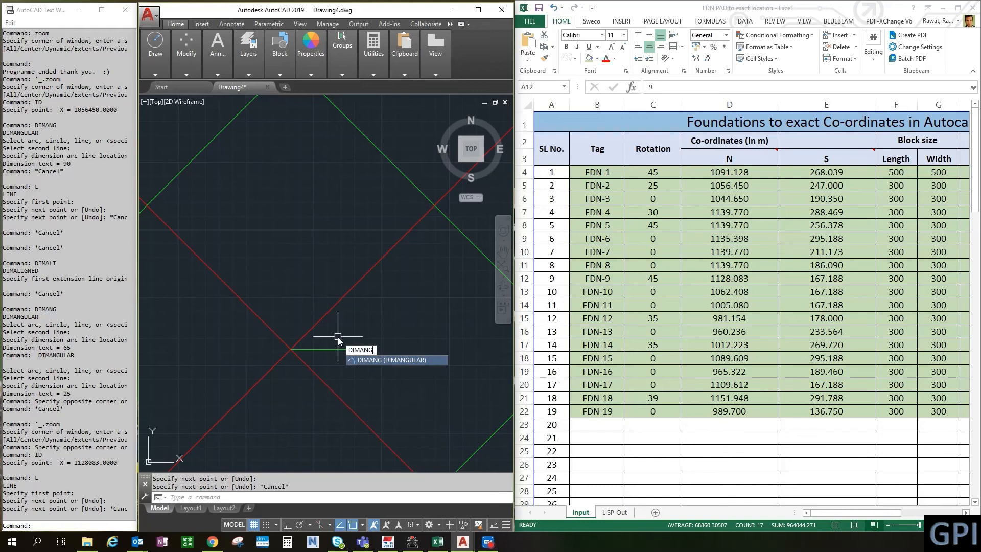
key("Return")
left_click(332, 349)
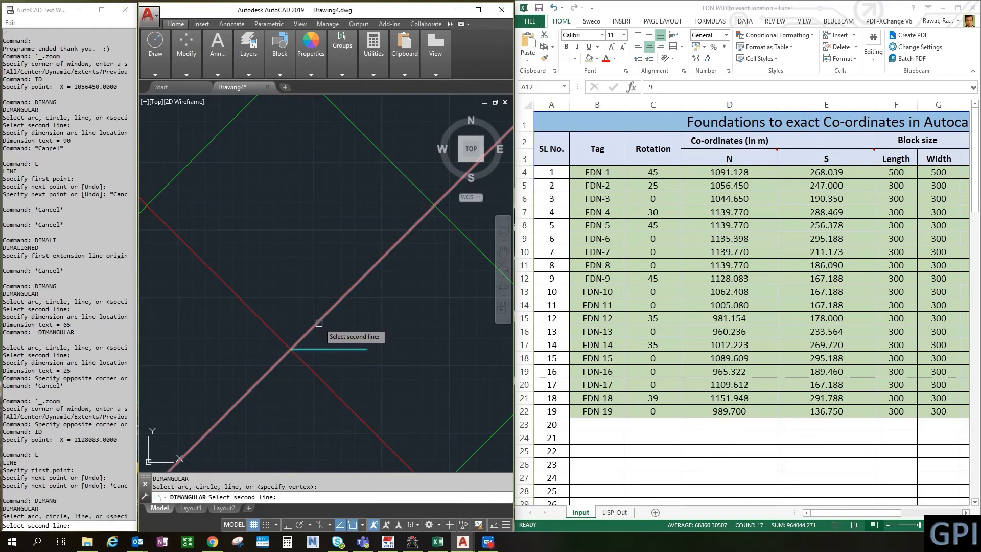
left_click(319, 323)
scroll(332, 333, "up", 3)
left_click(333, 335)
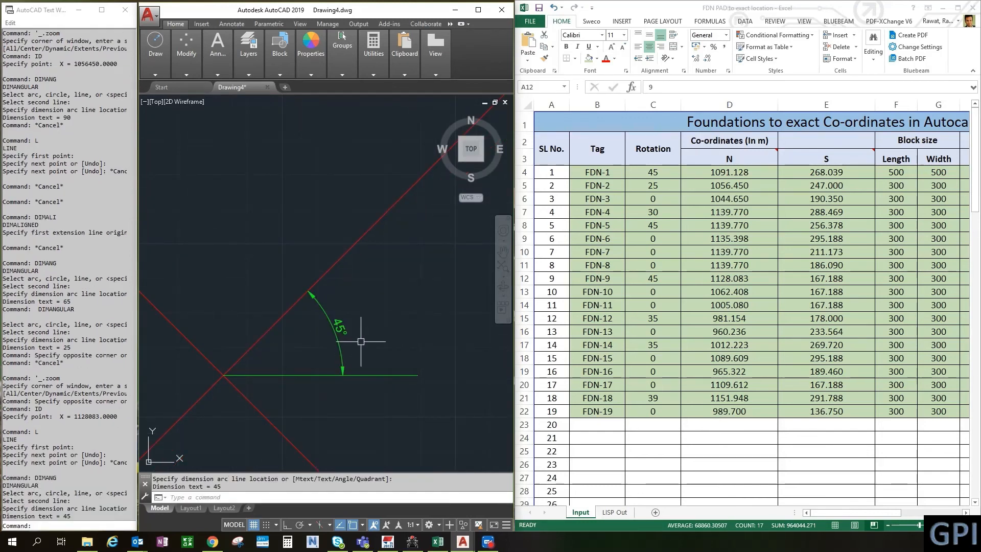
Step: Compare the dimensioned FDN-9 angle with the Rotation value in its row on the Input sheet
left_click(661, 225)
left_click(651, 278)
left_click(526, 277)
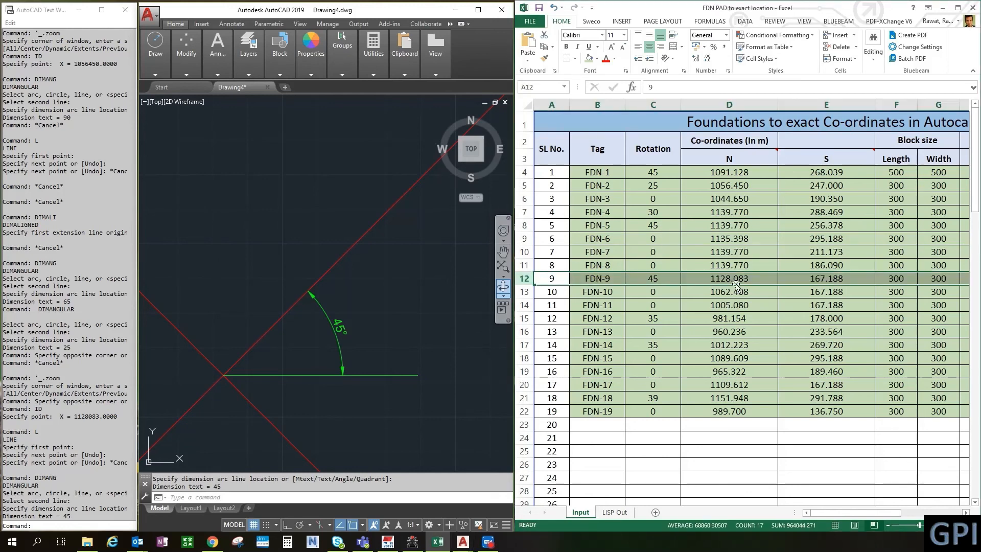
Step: Review the block width and the A to D position values in the FDN-1 row of the Input sheet
left_click_drag(819, 510, 850, 510)
left_click(648, 172)
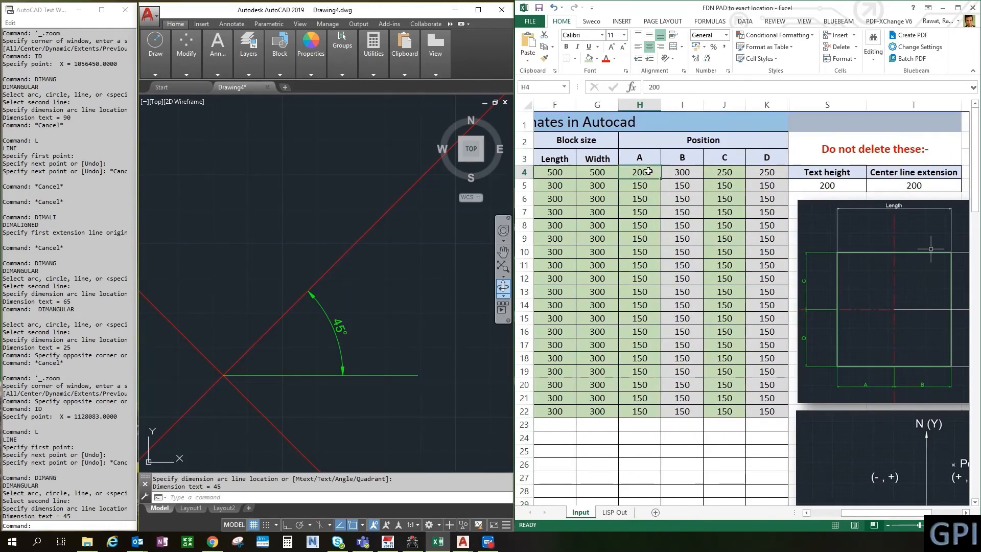
left_click_drag(774, 172, 609, 171)
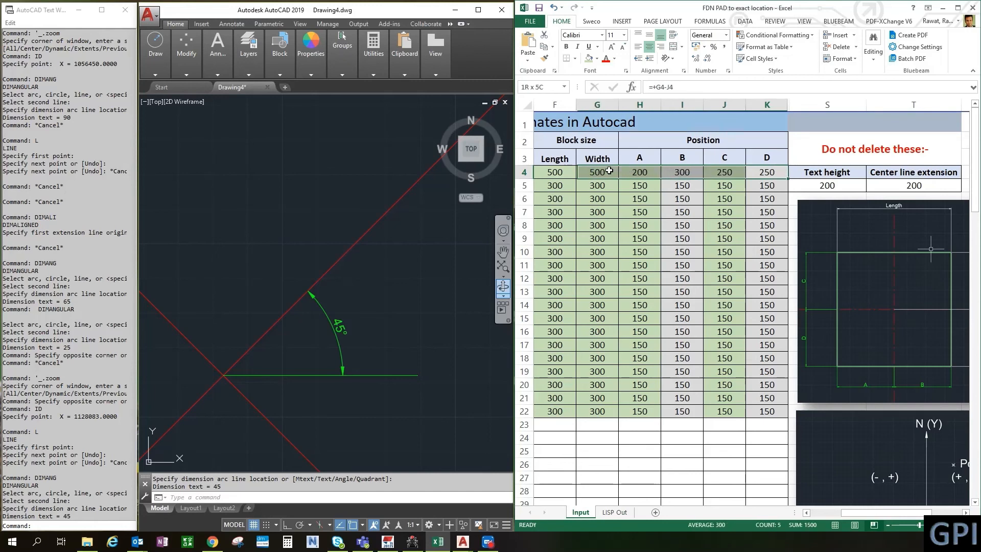
left_click_drag(871, 513, 826, 510)
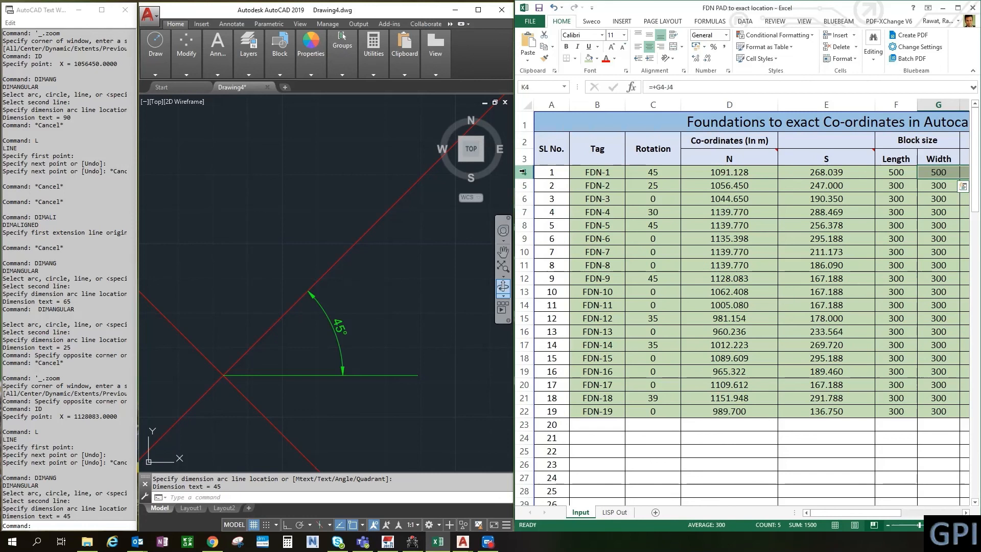
left_click(522, 171)
Step: Switch to the AutoCAD drawing and examine the generated foundation pads and their tags across the overall layout
left_click(383, 281)
scroll(358, 305, "down", 15)
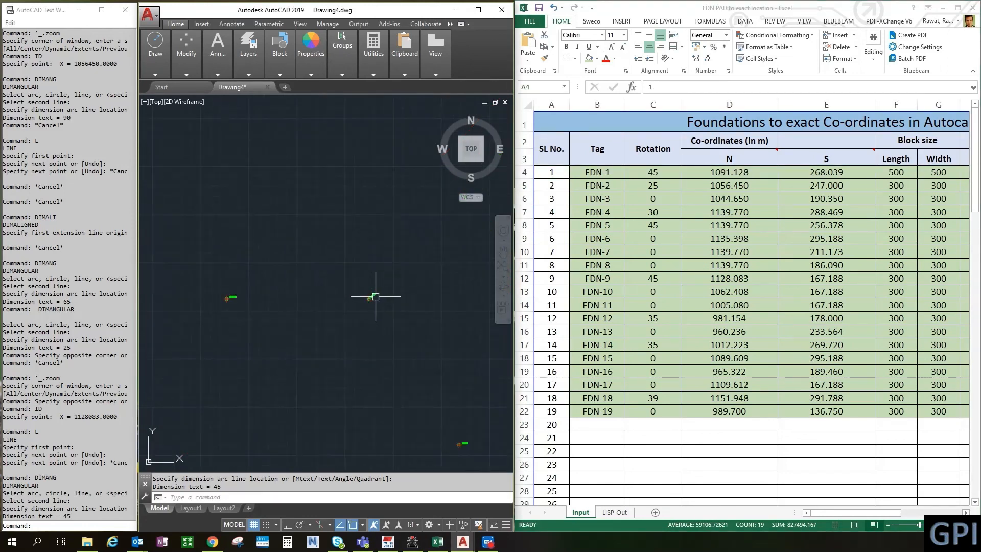
scroll(332, 264, "up", 7)
middle_click_drag(307, 274, 261, 314)
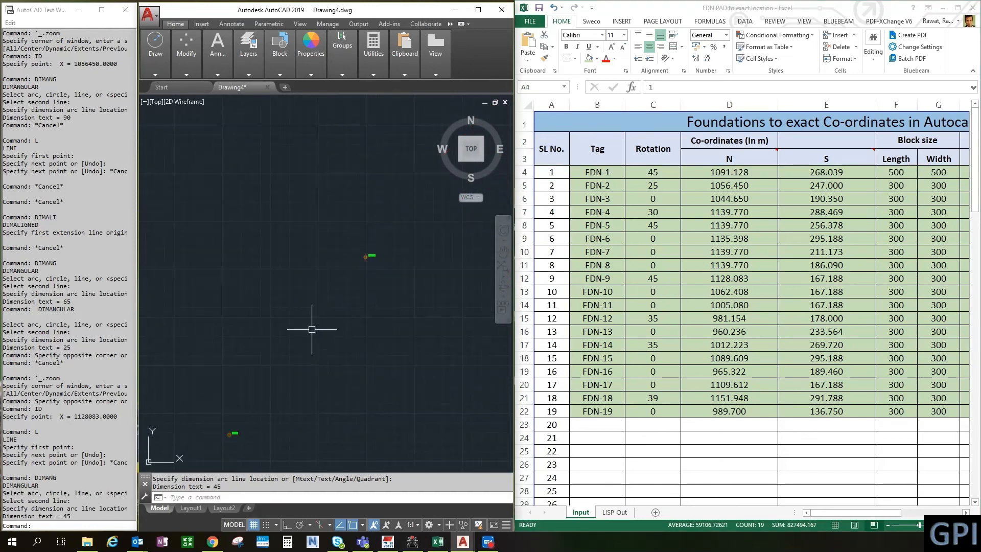
scroll(299, 359, "up", 6)
scroll(416, 271, "down", 10)
middle_click_drag(370, 313, 346, 331)
scroll(306, 221, "up", 3)
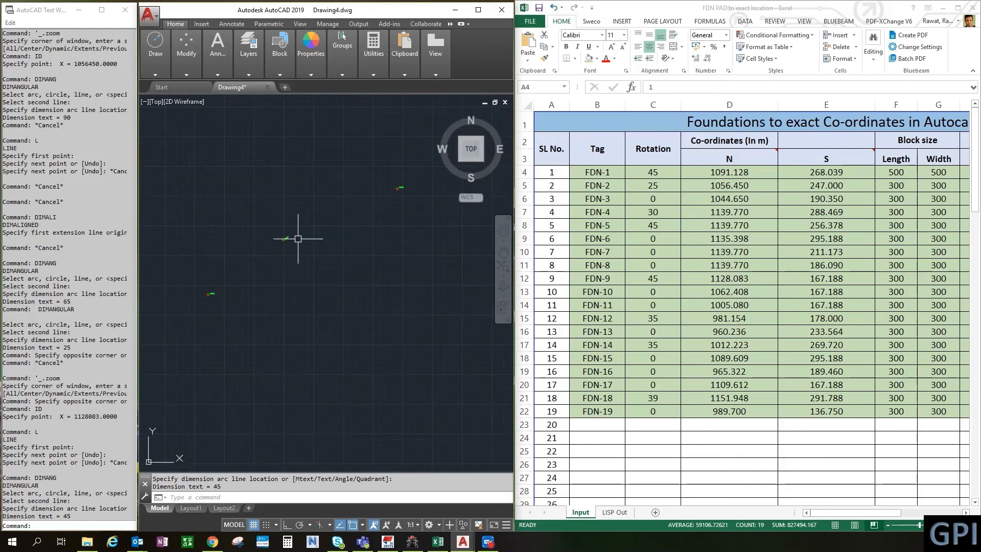
scroll(381, 222, "up", 6)
scroll(380, 222, "down", 8)
middle_click_drag(380, 223, 398, 385)
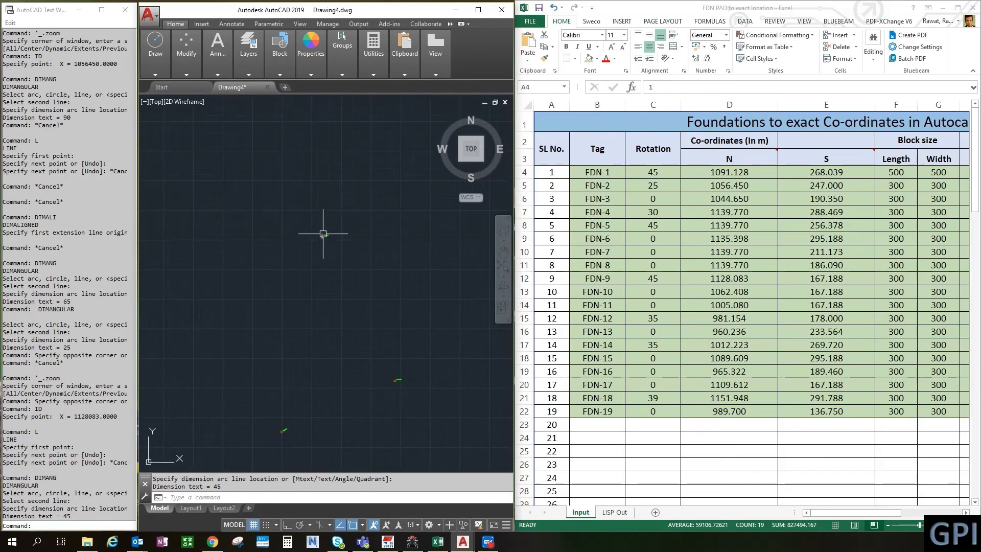
scroll(232, 361, "up", 6)
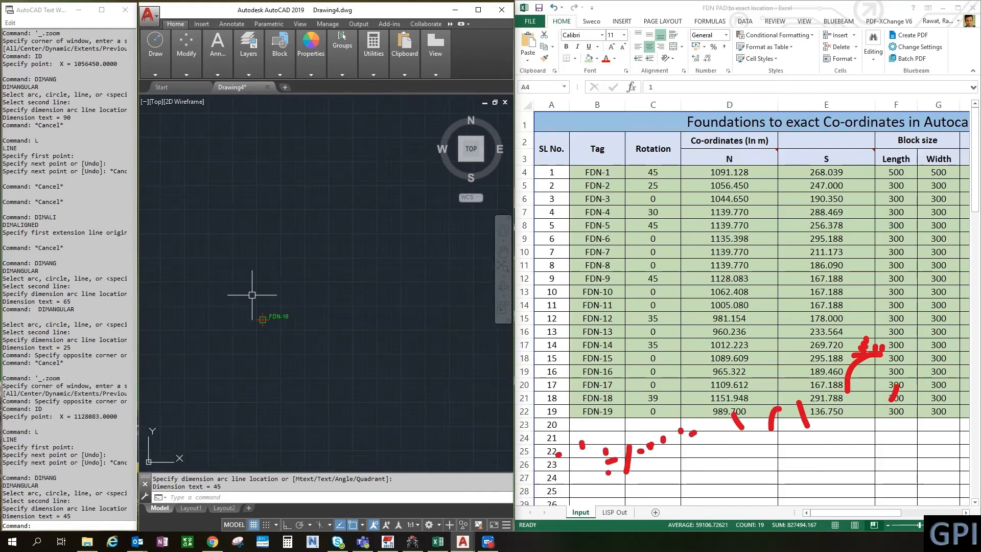
scroll(255, 295, "down", 8)
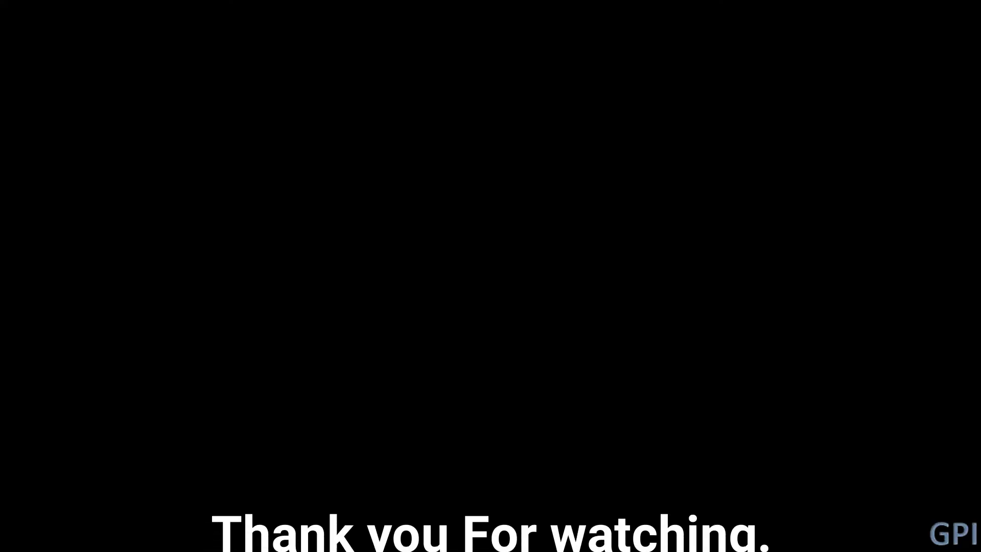